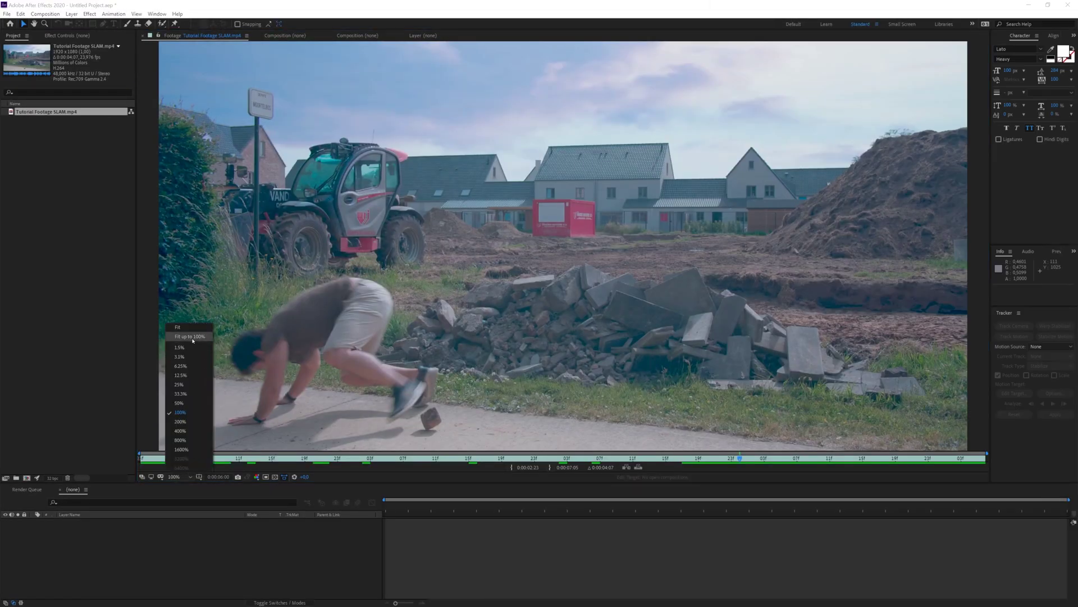
Set the viewer magnification to 'Fit up to 100%' so the whole SLAM clip is visible
{"action": "left_click", "coordinate": [190, 336]}
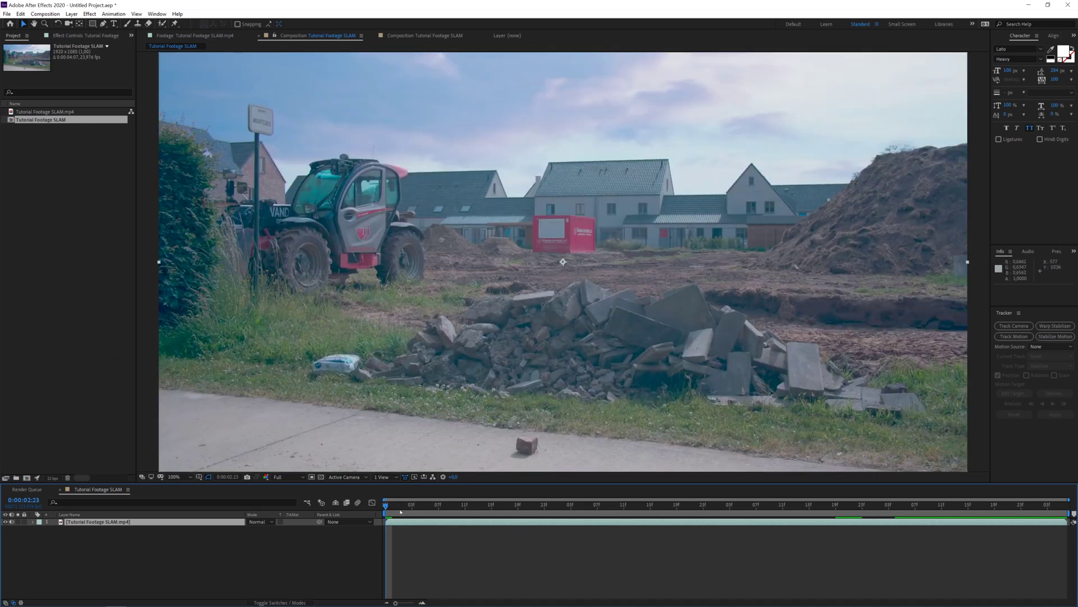
Scrub to the frame where the hand hits the ground and add a layer marker there
{"action": "left_click_drag", "start_coordinate": [401, 511], "coordinate": [847, 510]}
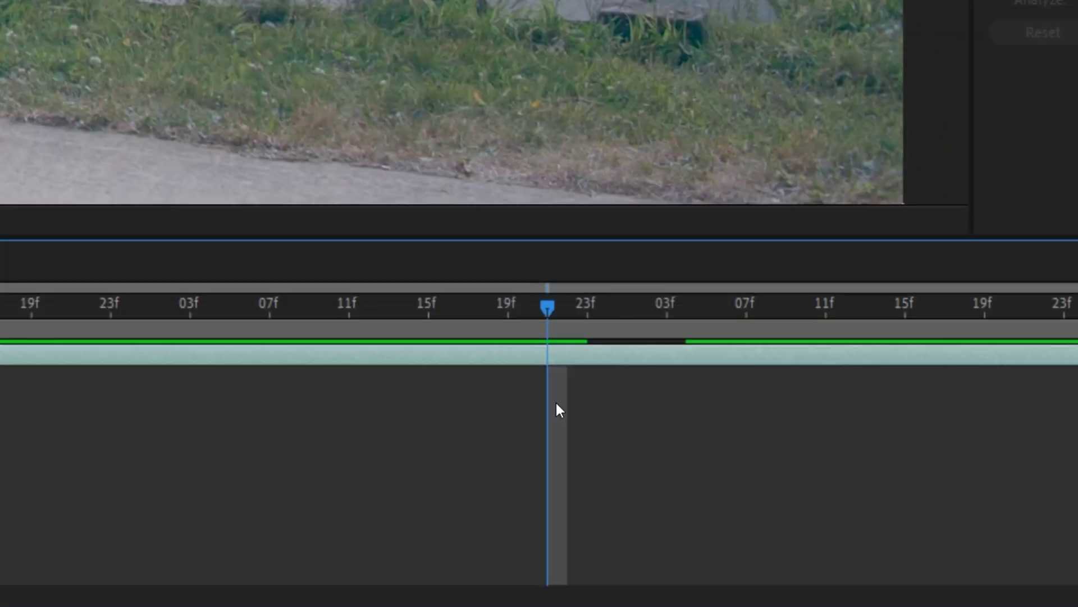
{"action": "key", "text": "KP_Multiply"}
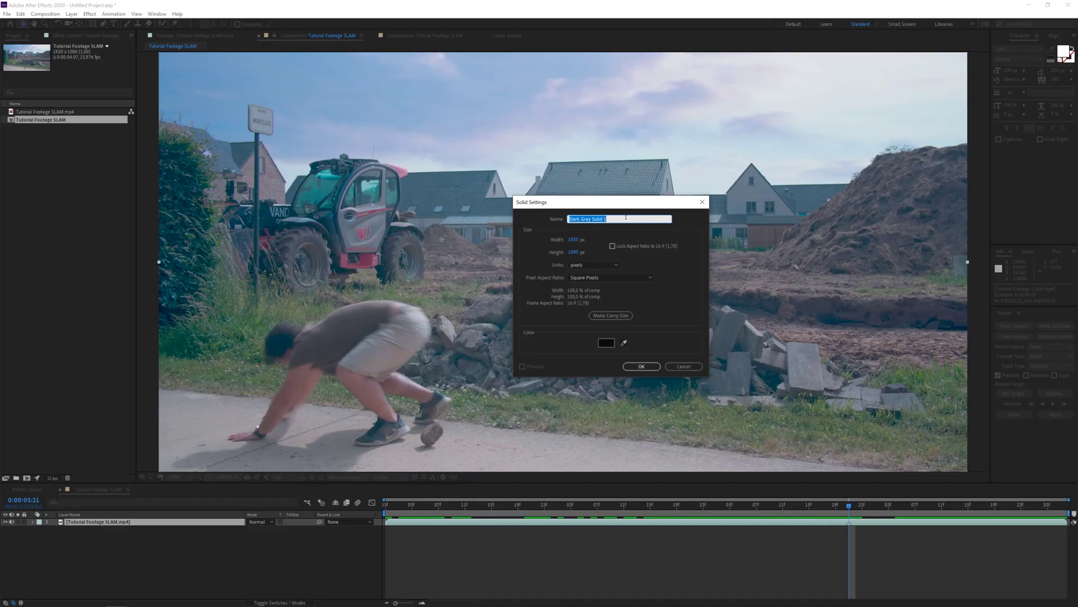
Create the black solid named Shock and trim its out-point to the playhead, 16 frames after the slam
{"action": "type", "text": "Shock"}
{"action": "key", "text": "Return"}
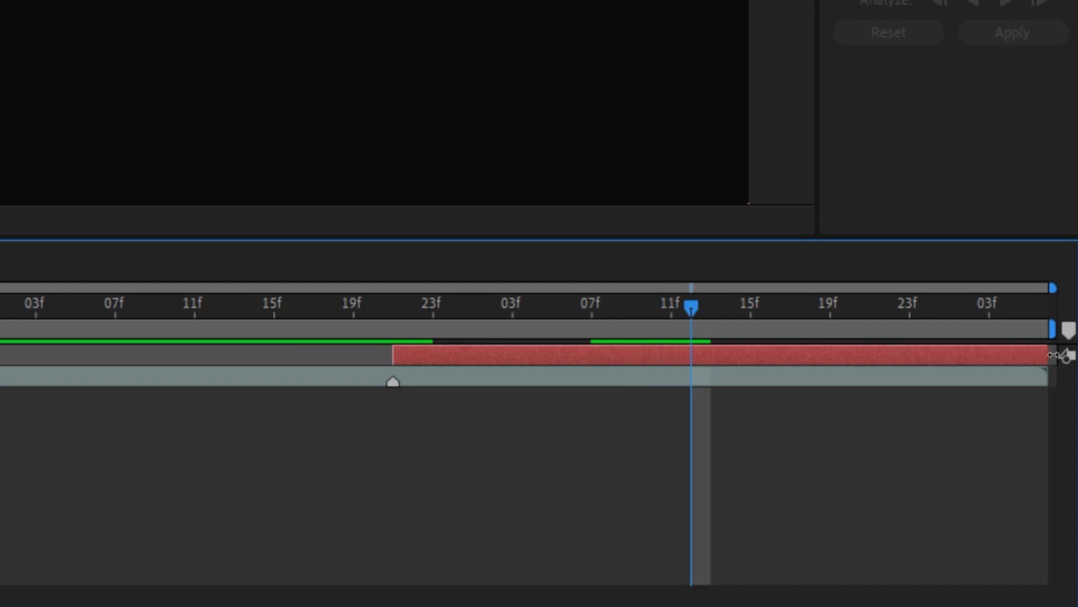
{"action": "left_click_drag", "start_coordinate": [1048, 362], "coordinate": [702, 397]}
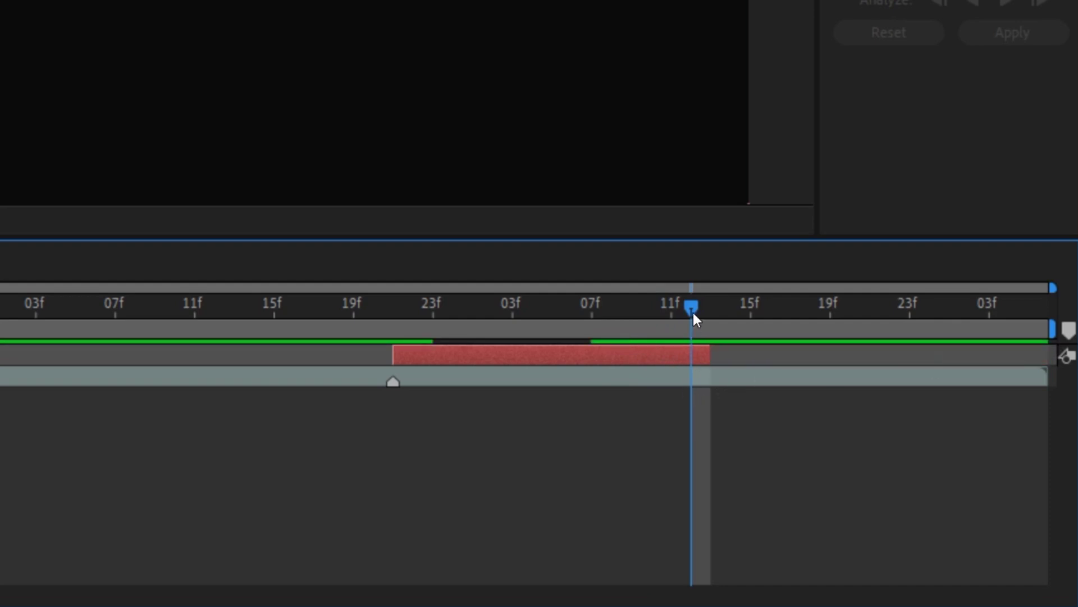
{"action": "left_click_drag", "start_coordinate": [693, 312], "coordinate": [472, 337]}
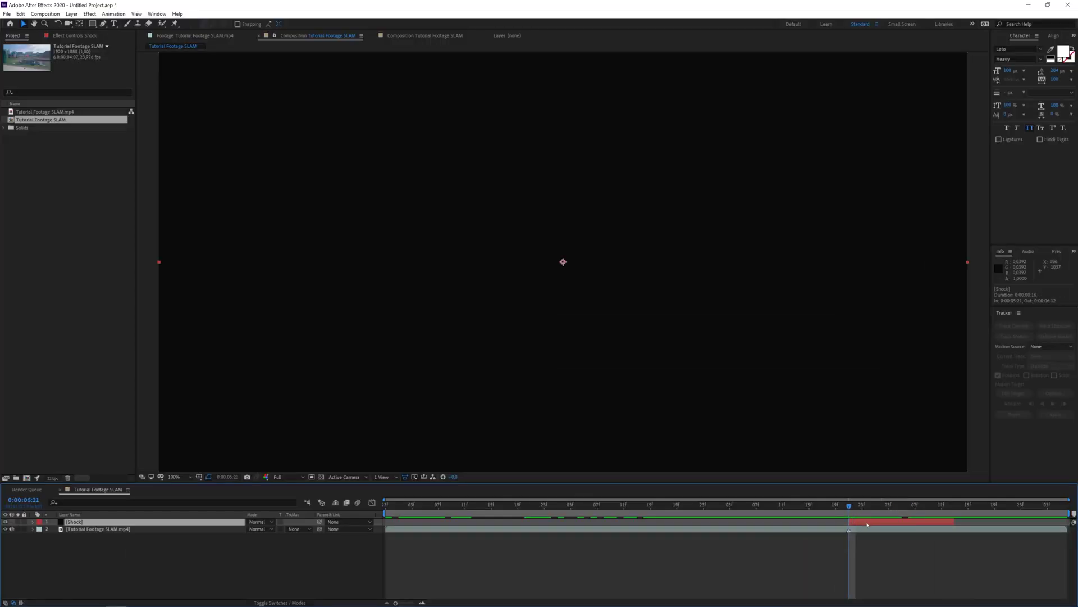
Apply the Fractal Noise effect to the Shock solid
{"action": "key", "text": "ctrl+space"}
{"action": "type", "text": "a"}
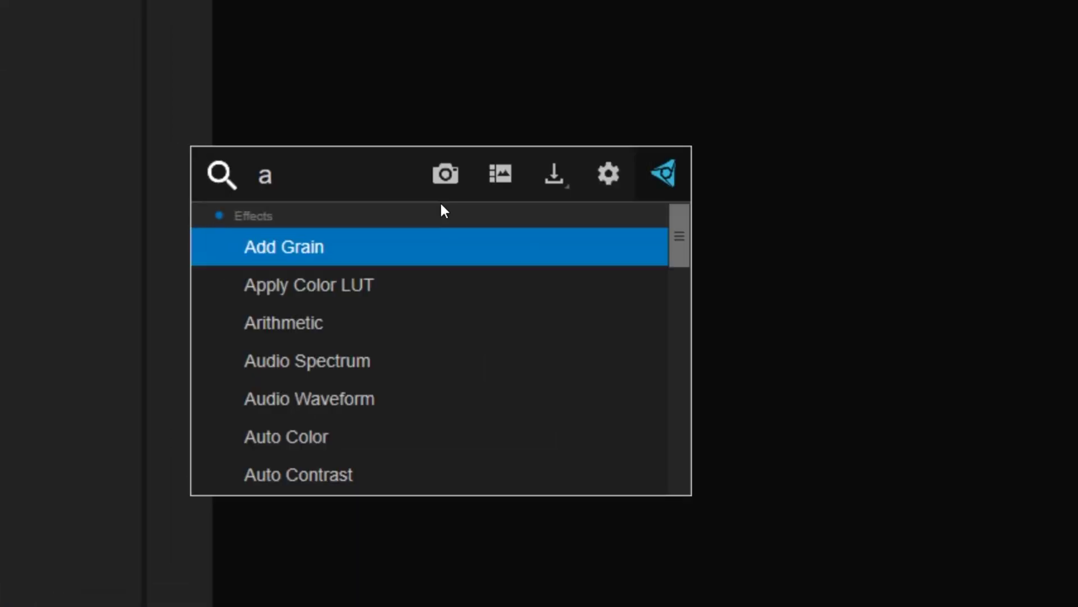
{"action": "key", "text": "BackSpace"}
{"action": "type", "text": "fract"}
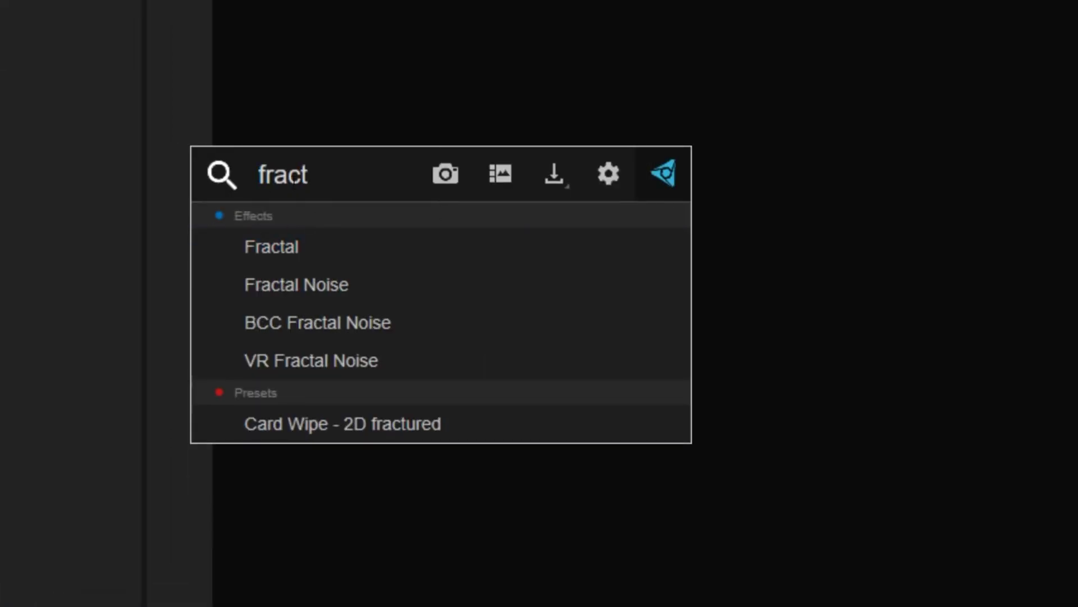
{"action": "left_click", "coordinate": [354, 279]}
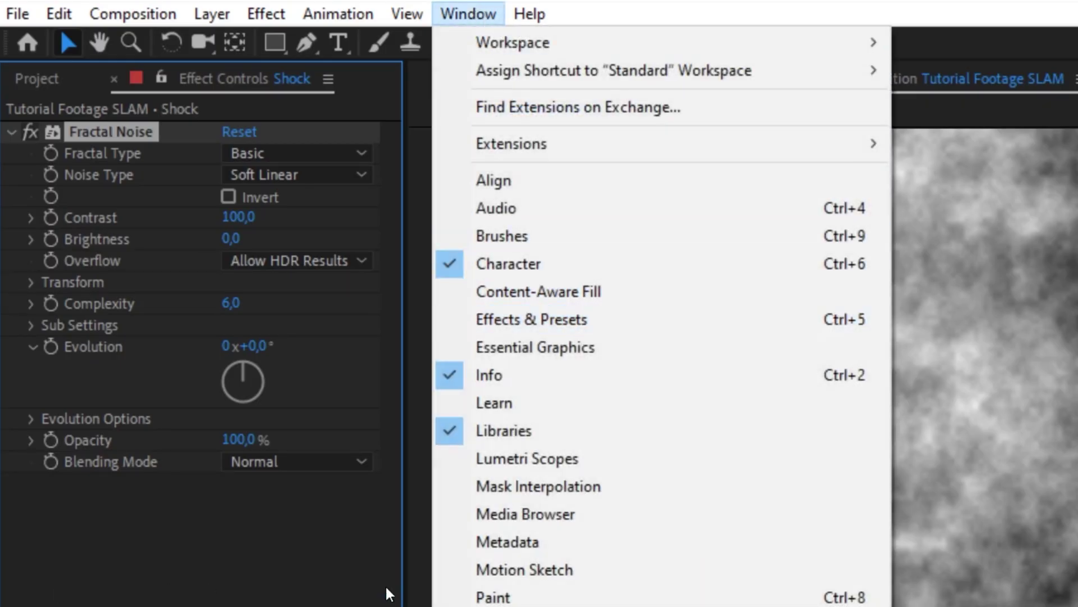
{"action": "left_click", "coordinate": [388, 594]}
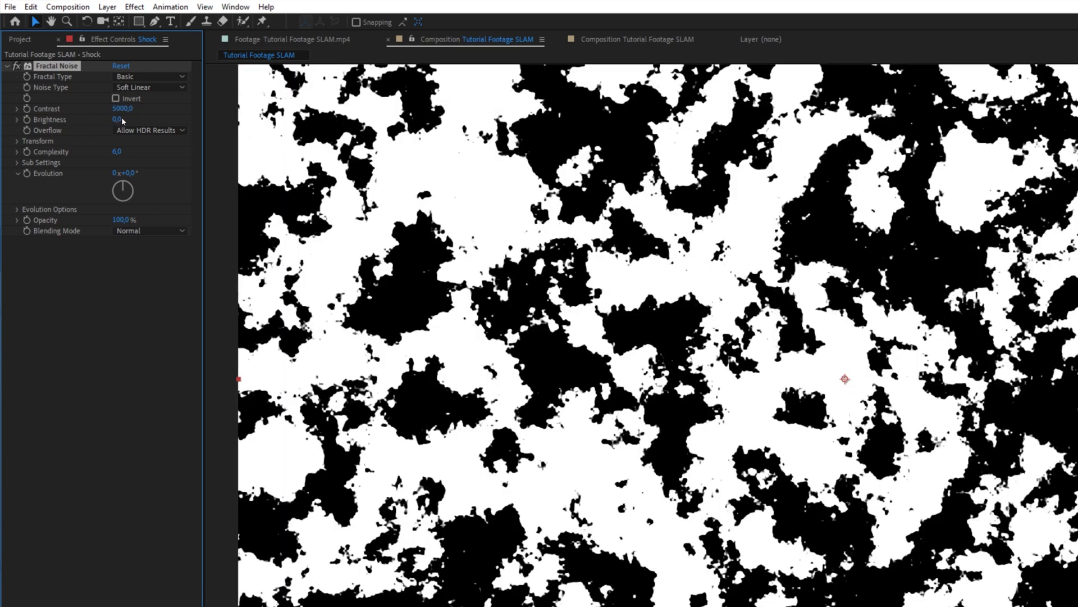
Set Fractal Noise Contrast to 5000, Complexity to 2 and Transform Scale to 500
{"action": "left_click", "coordinate": [107, 122]}
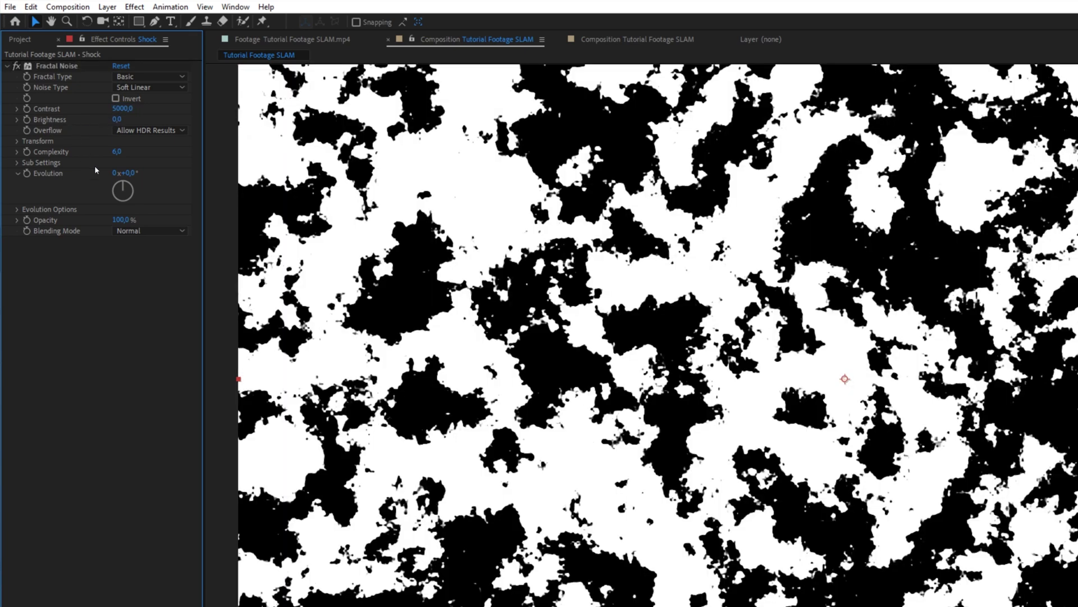
{"action": "left_click_drag", "start_coordinate": [120, 151], "coordinate": [121, 152]}
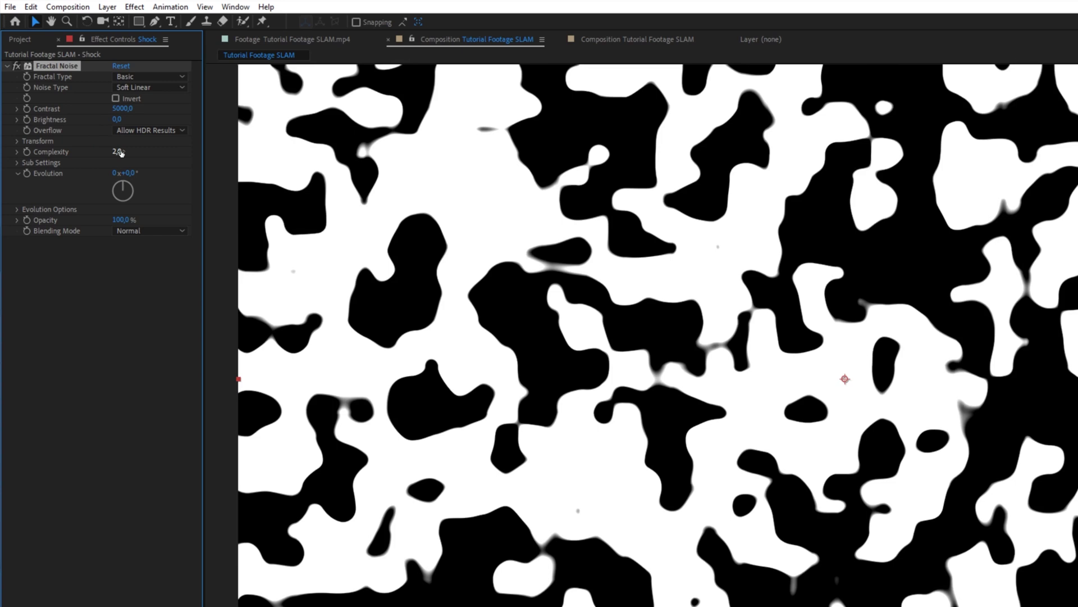
{"action": "left_click", "coordinate": [16, 142]}
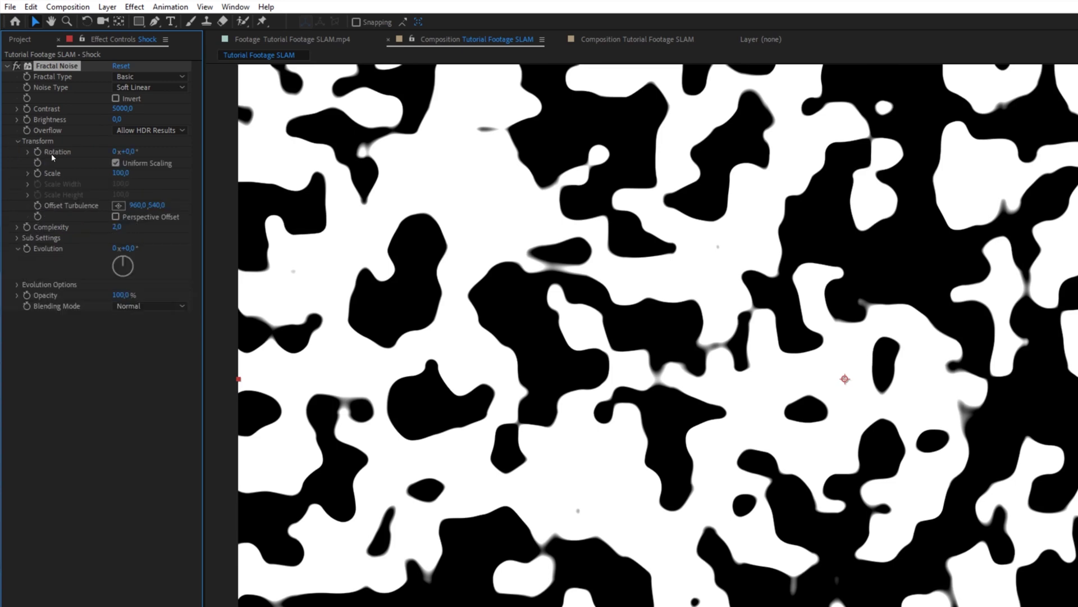
{"action": "type", "text": "0"}
{"action": "left_click", "coordinate": [29, 173]}
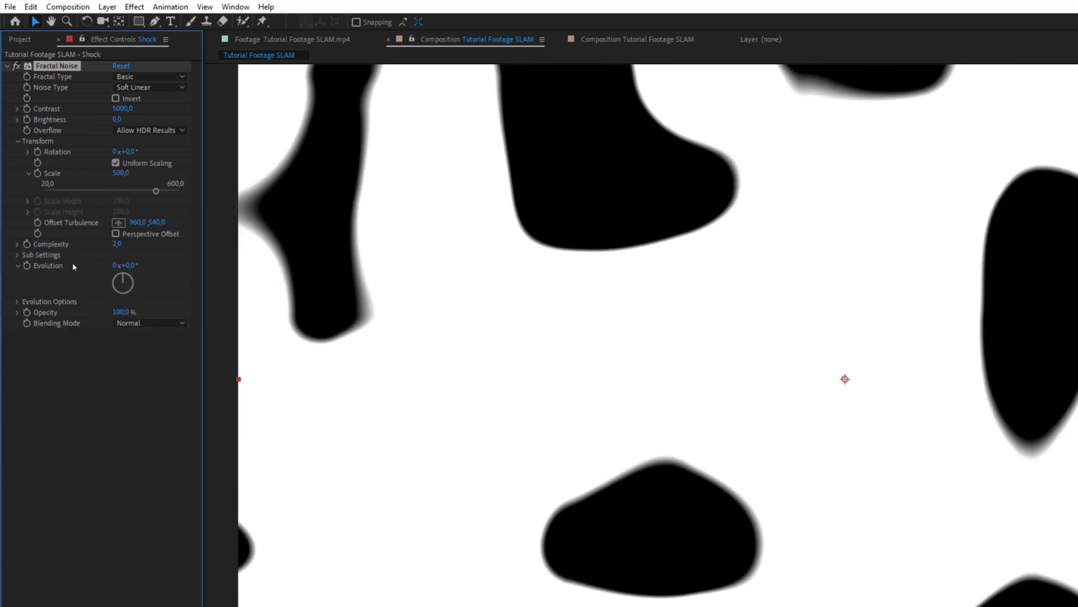
Drive Evolution with the expression time*500 and preview the animating noise
{"action": "left_click", "coordinate": [26, 267], "text": "alt"}
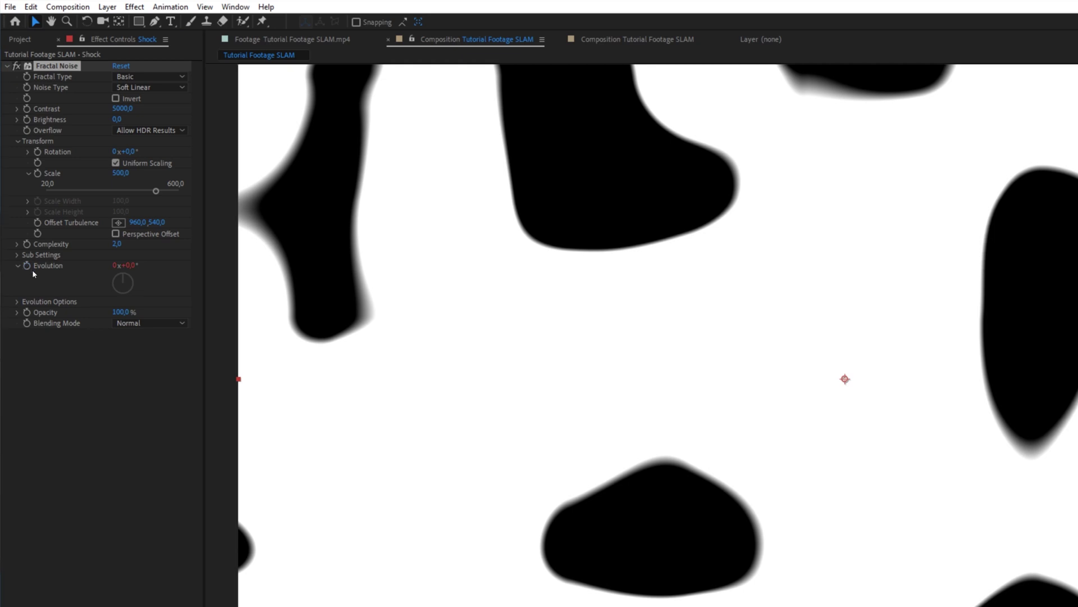
{"action": "type", "text": "time*500"}
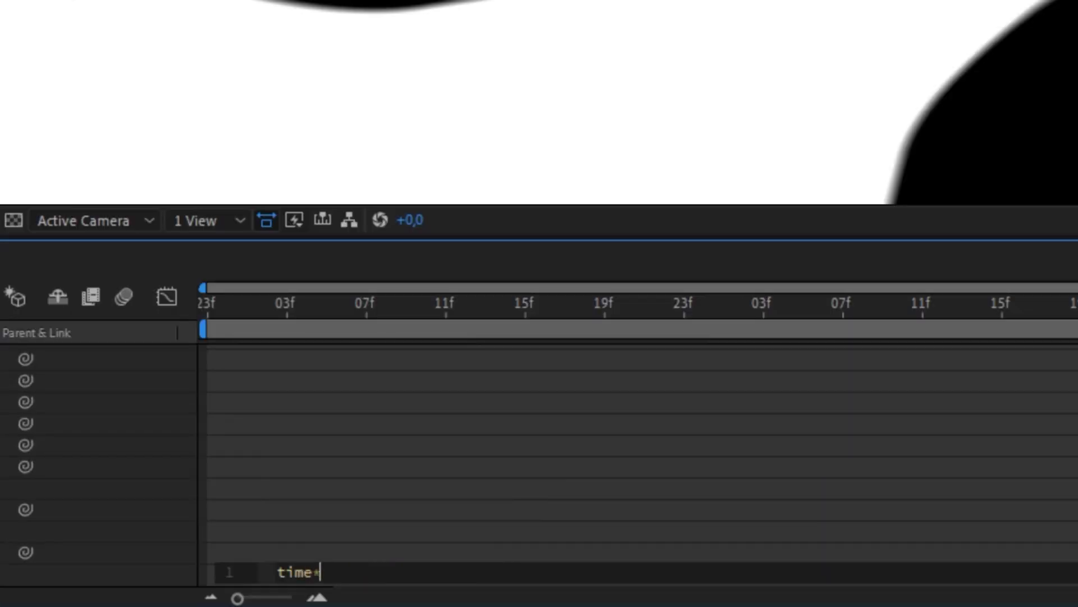
{"action": "key", "text": "KP_Enter"}
{"action": "key", "text": "space"}
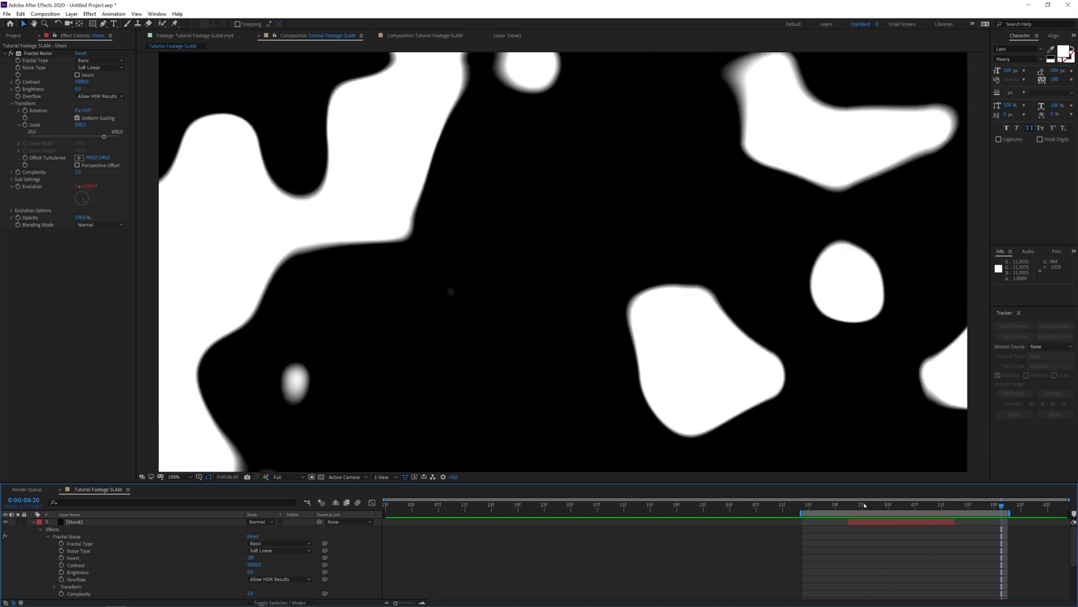
Apply Invert to the Shock layer's lines
{"action": "left_click", "coordinate": [880, 522]}
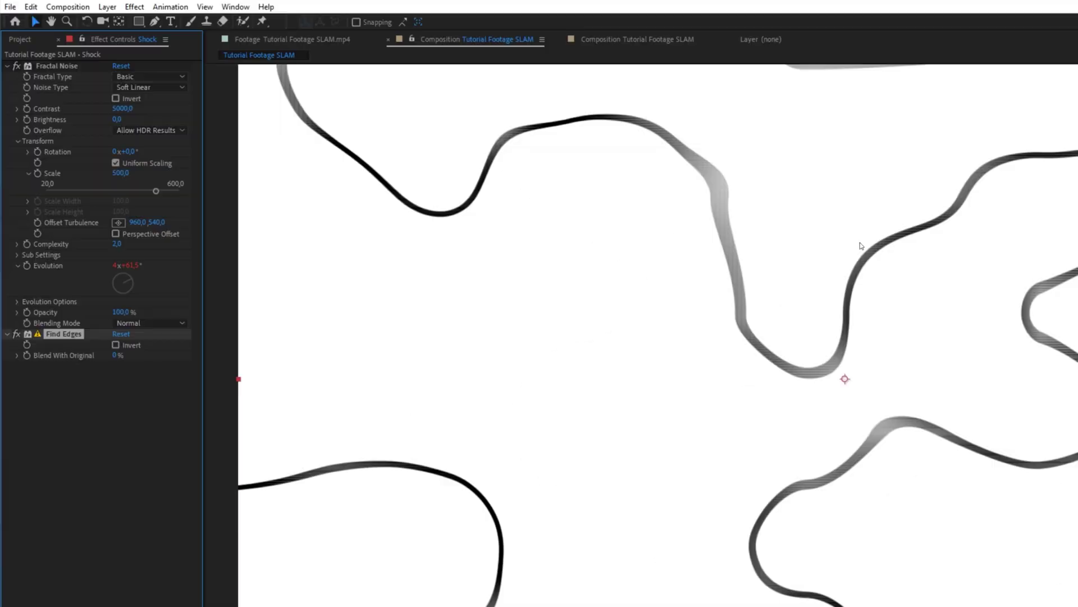
{"action": "key", "text": "ctrl+space"}
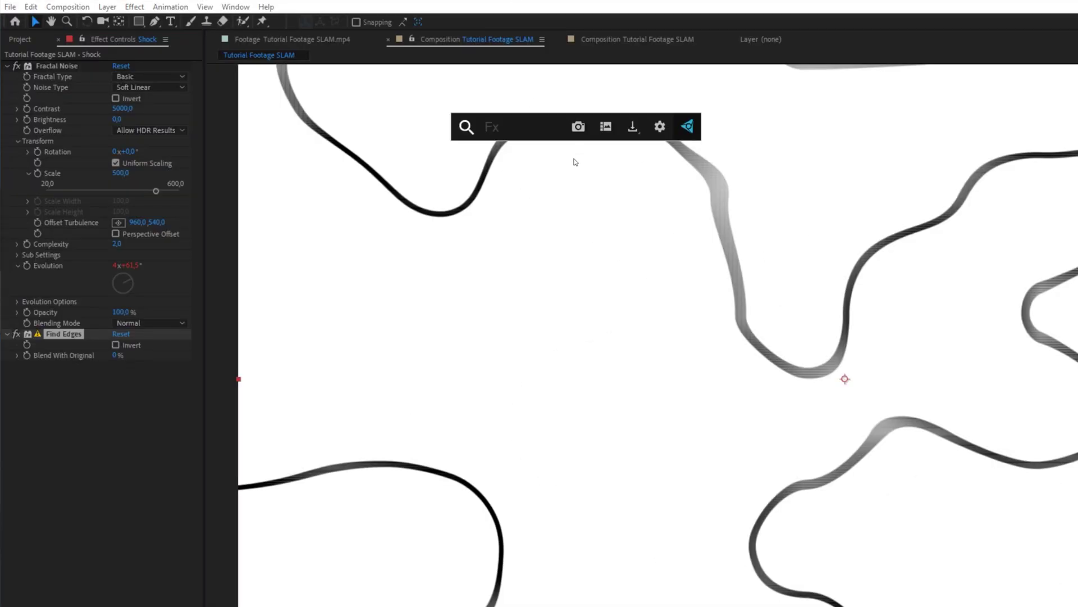
{"action": "type", "text": "inv"}
{"action": "key", "text": "Return"}
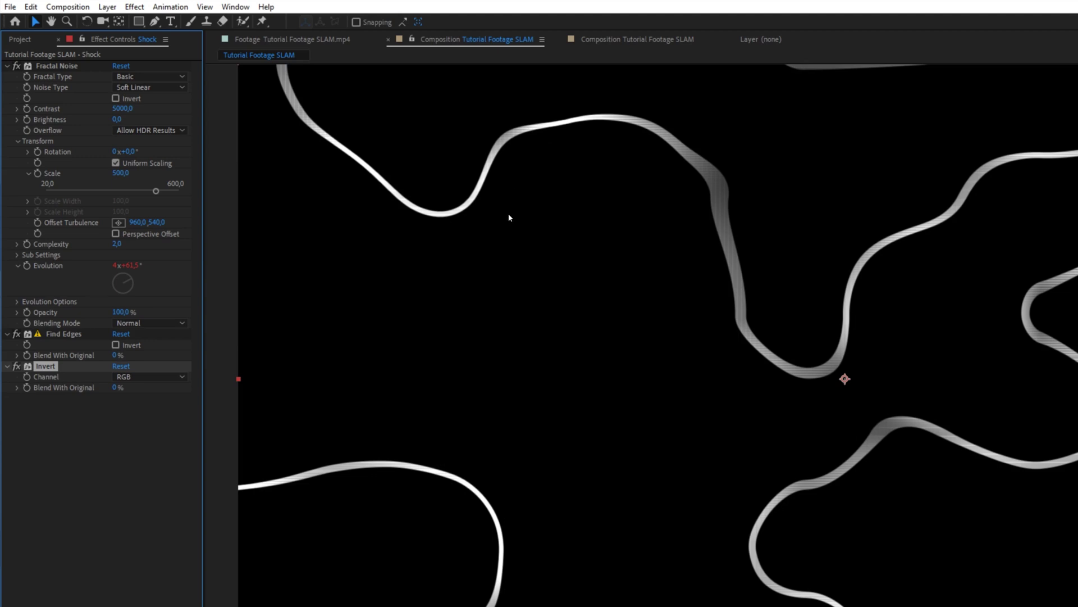
Add CC Vector Blur with Amount 9 to soften the lines
{"action": "key", "text": "ctrl+space"}
{"action": "type", "text": "cc ve"}
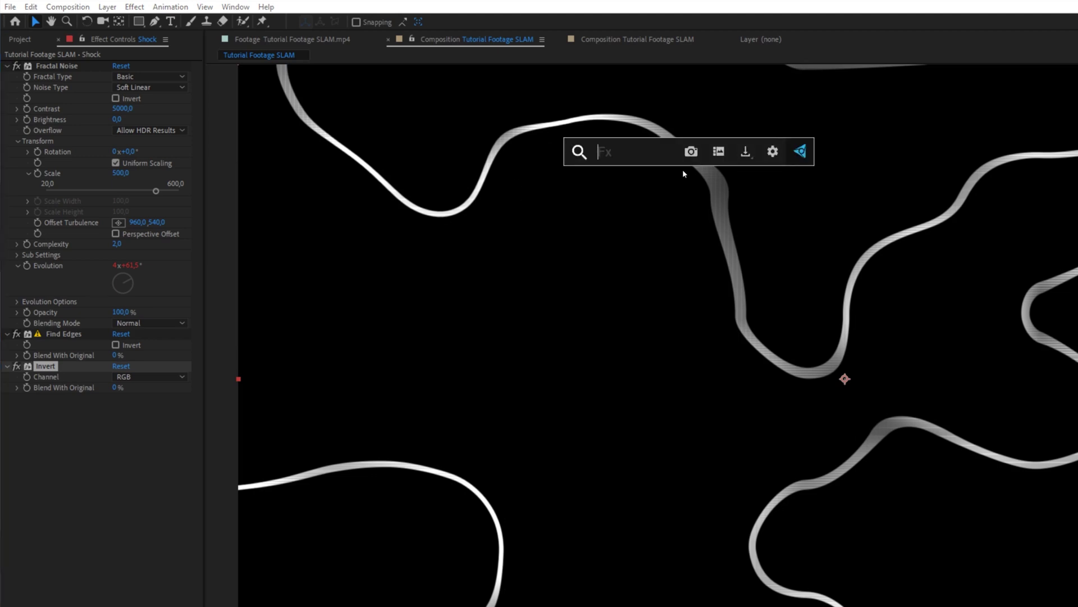
{"action": "left_click", "coordinate": [645, 188]}
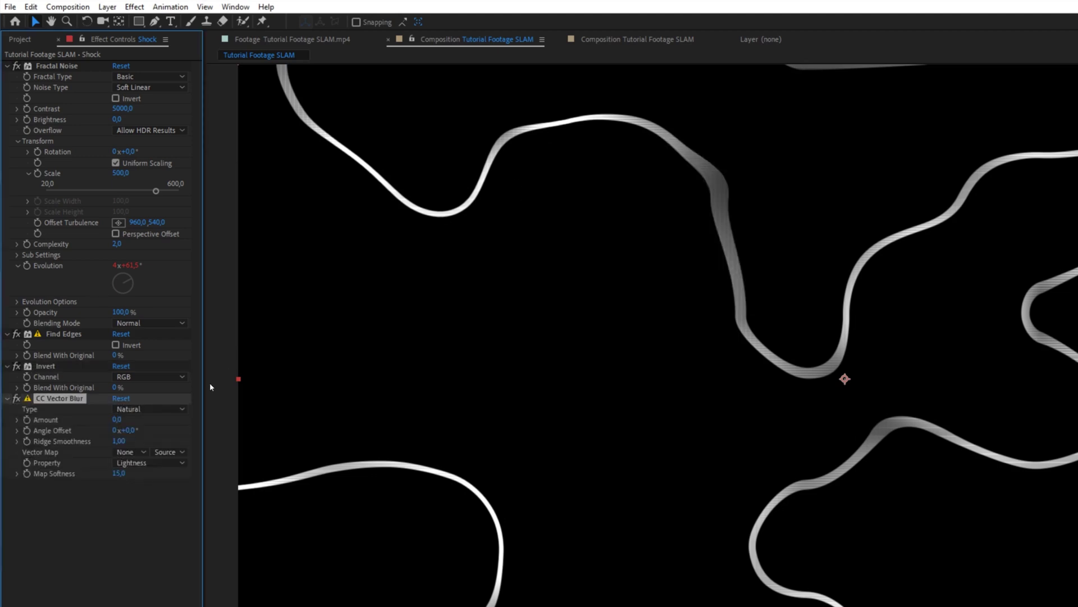
{"action": "left_click_drag", "start_coordinate": [118, 419], "coordinate": [119, 419]}
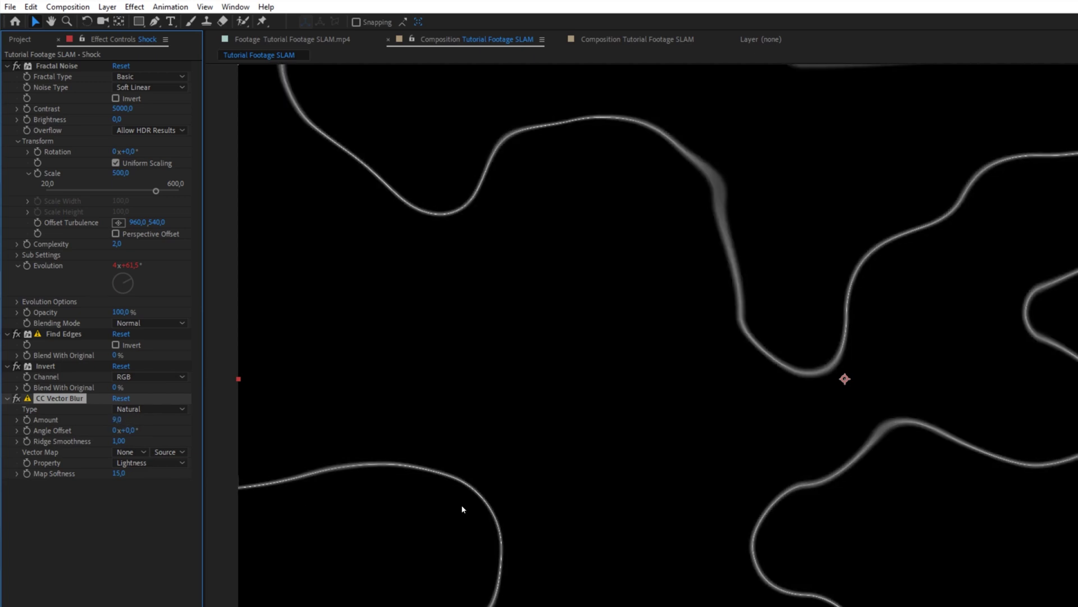
Add Turbulent Displace with Complexity 9 and Size 288
{"action": "key", "text": "ctrl+space"}
{"action": "type", "text": "turb"}
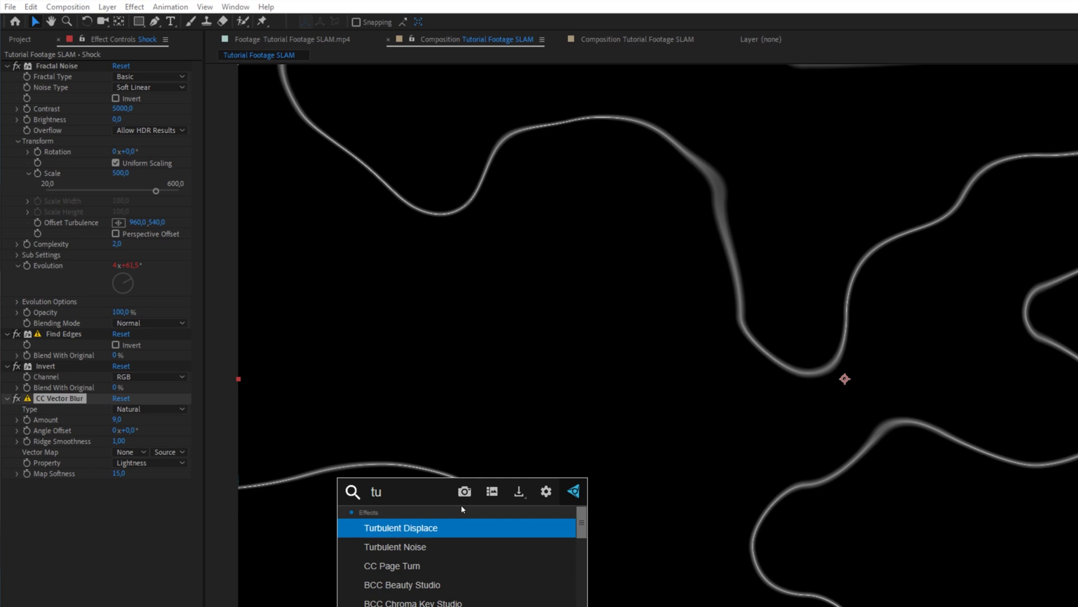
{"action": "left_click", "coordinate": [429, 528]}
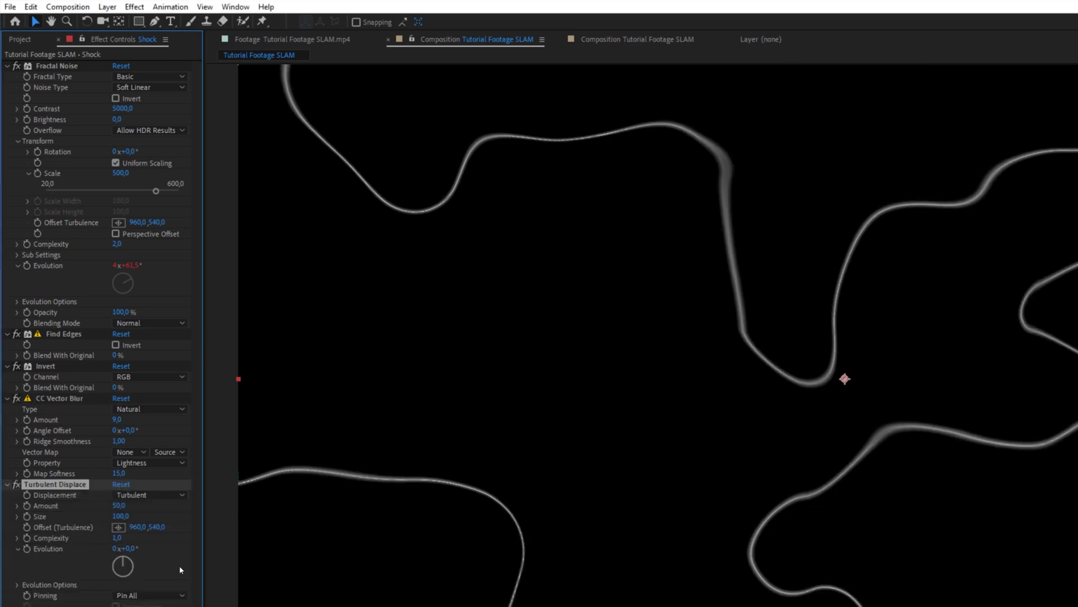
{"action": "type", "text": "9"}
{"action": "key", "text": "Return"}
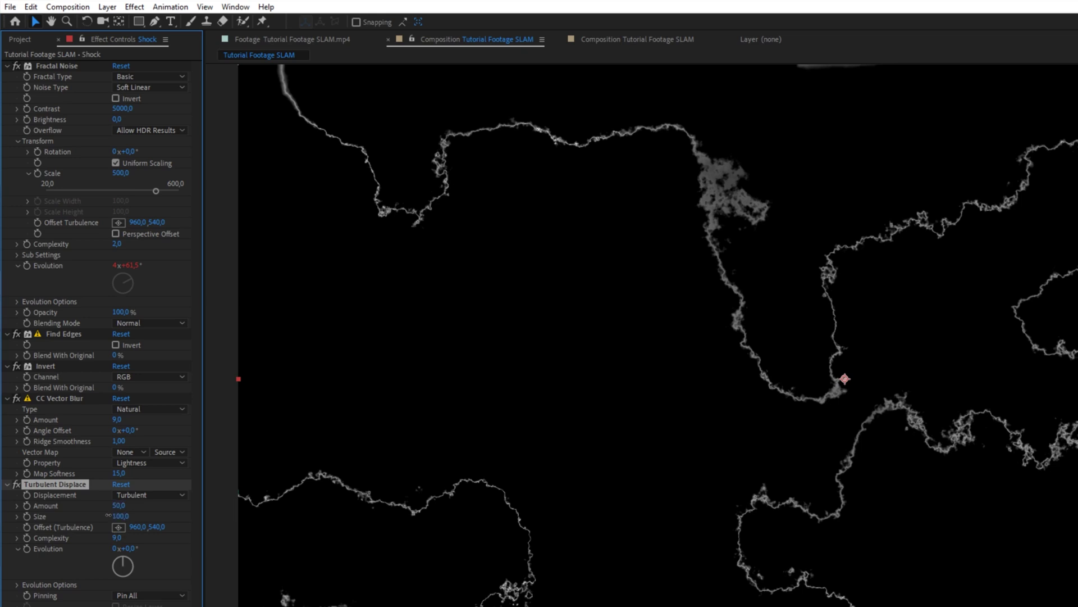
{"action": "left_click_drag", "start_coordinate": [108, 515], "coordinate": [269, 515]}
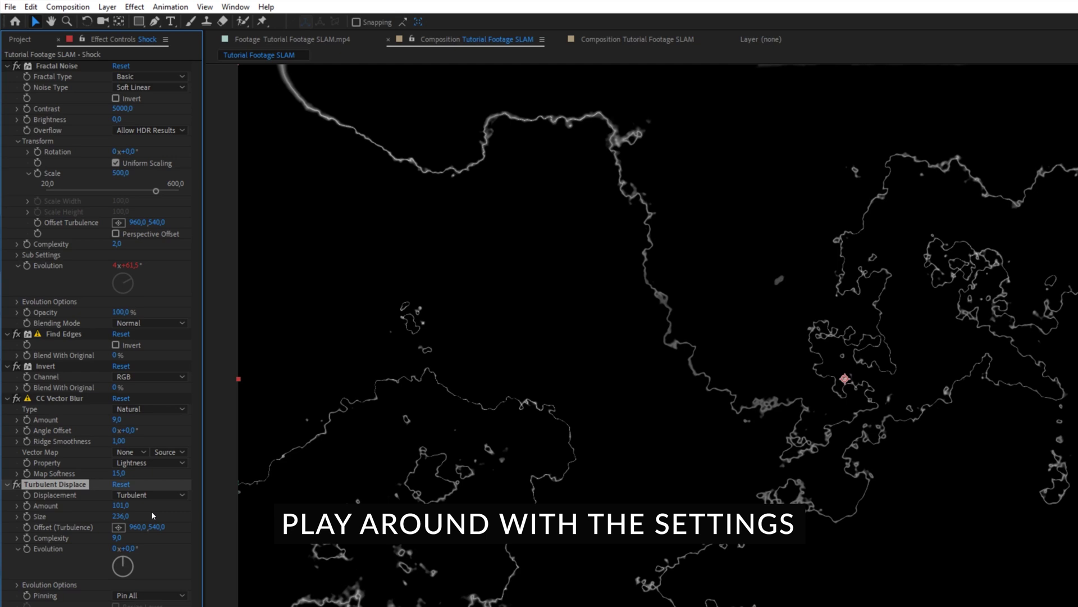
{"action": "key", "text": "ctrl+space"}
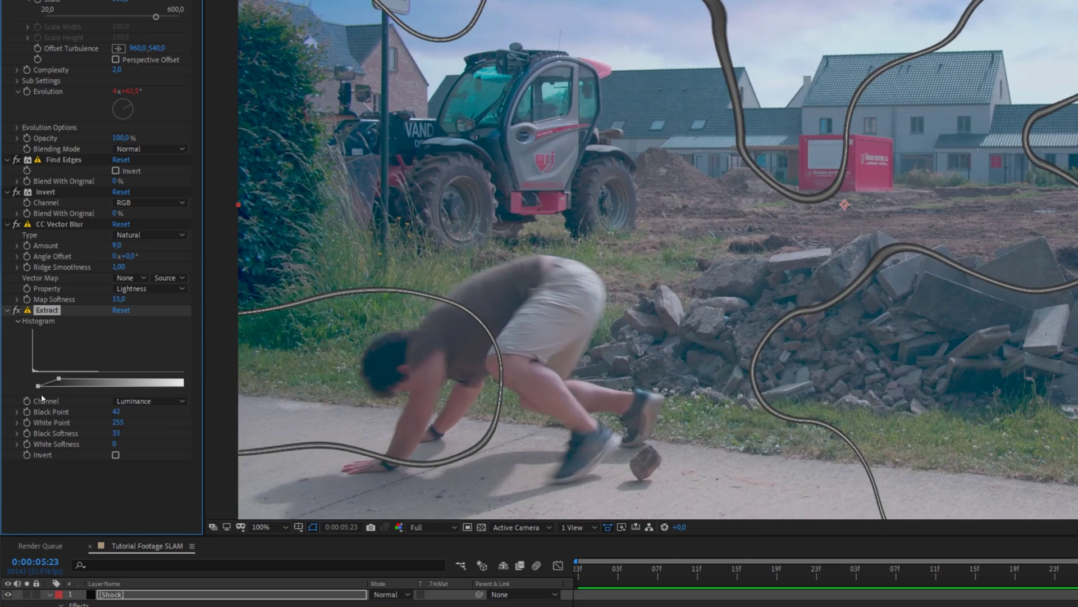
Apply a Fill effect to the Shock strokes and set its colour to white
{"action": "key", "text": "ctrl+space"}
{"action": "type", "text": "fill"}
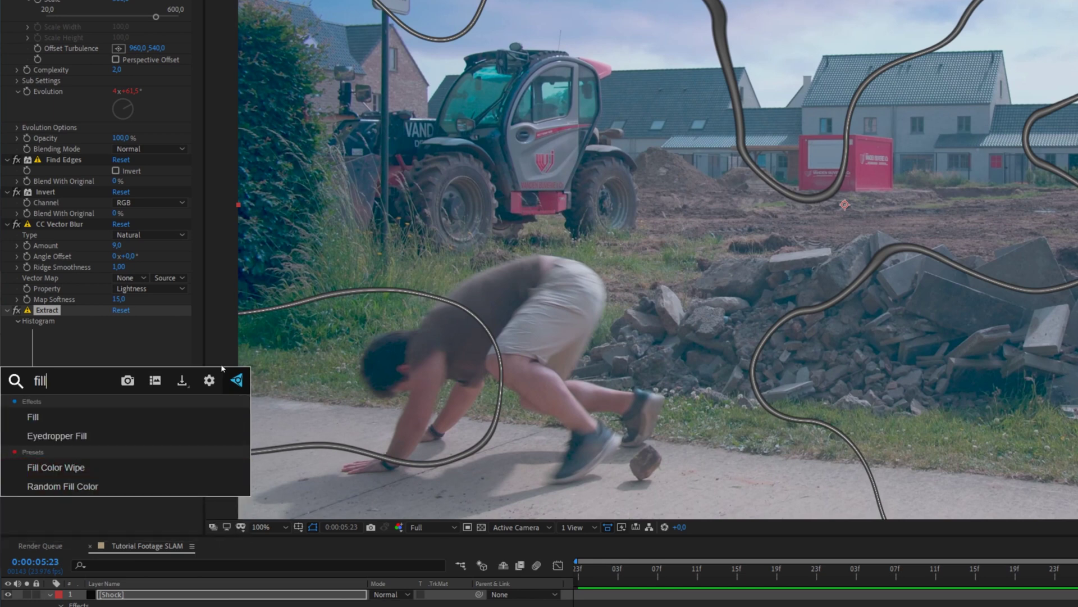
{"action": "left_click", "coordinate": [118, 417]}
{"action": "left_click", "coordinate": [118, 487]}
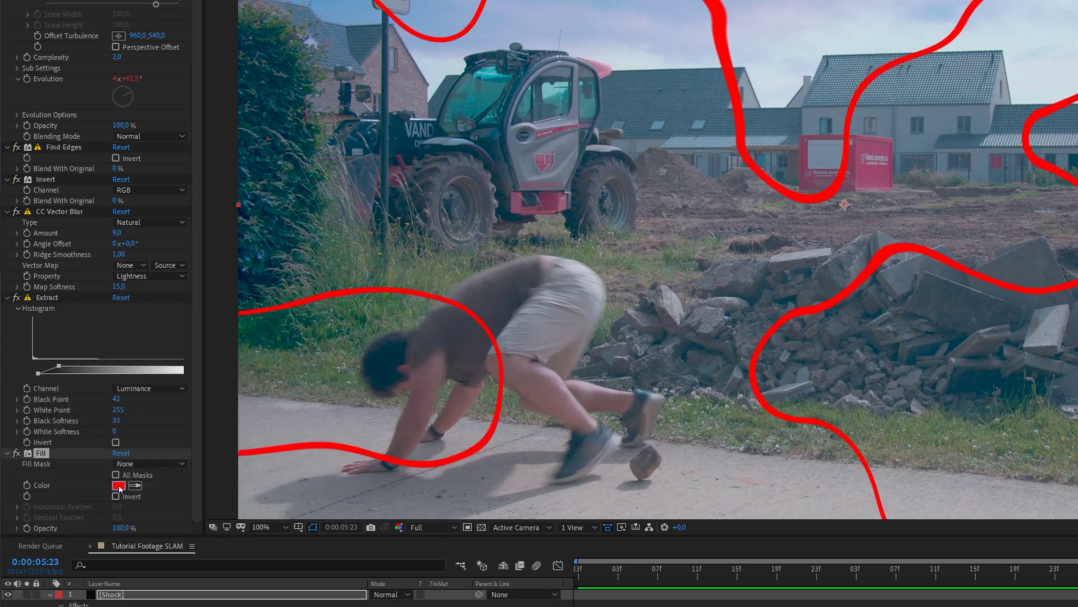
{"action": "left_click", "coordinate": [631, 204]}
{"action": "left_click", "coordinate": [915, 200]}
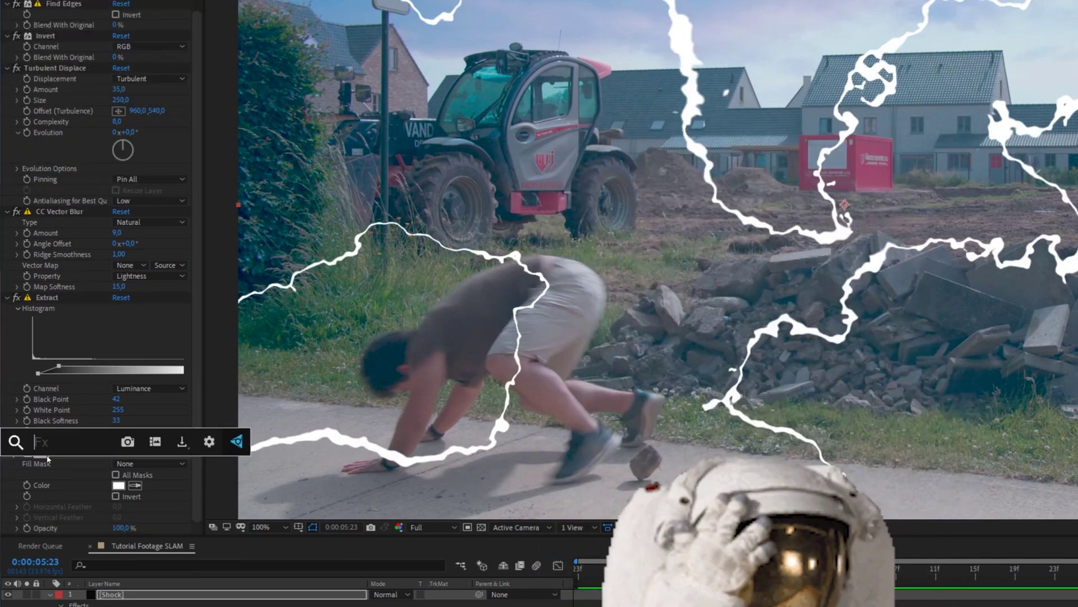
Add a second Turbulent Displace with Complexity 8 and fine-tune its strength
{"action": "type", "text": "tur"}
{"action": "key", "text": "Return"}
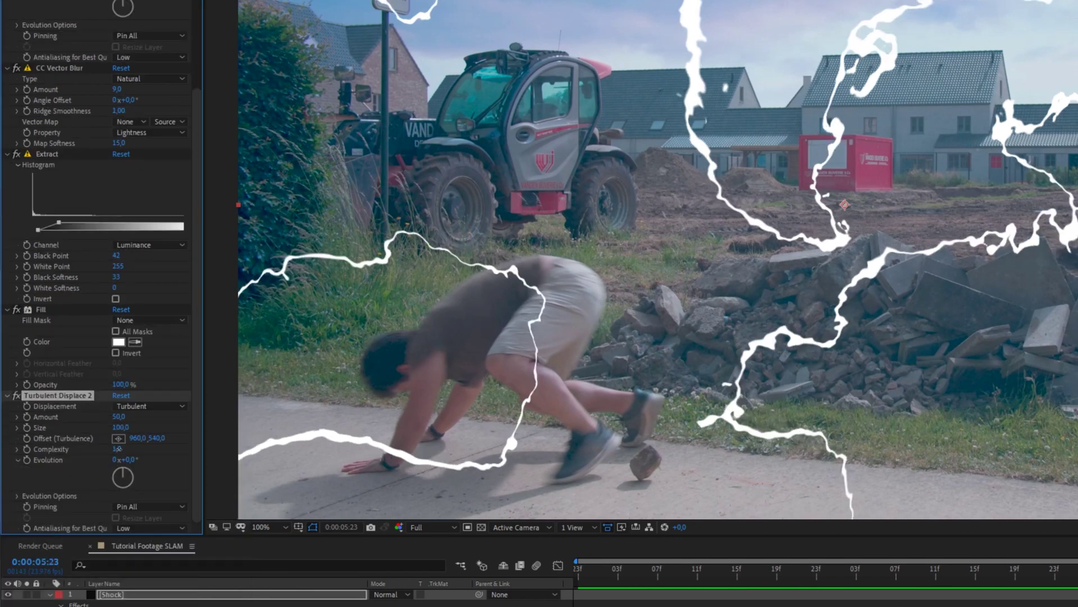
{"action": "key", "text": "Return"}
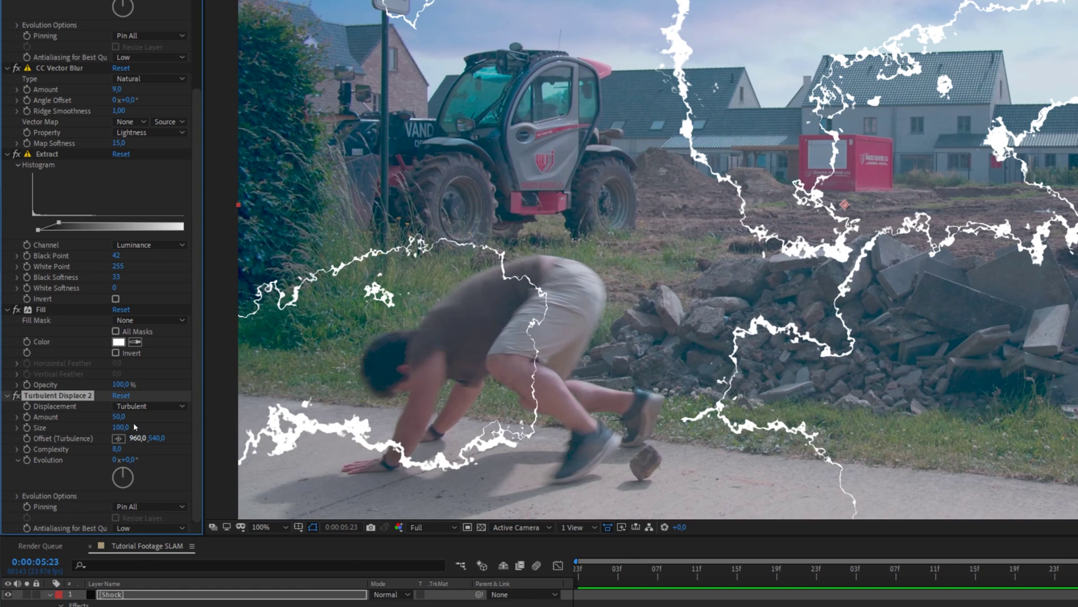
{"action": "mouse_move", "coordinate": [116, 417]}
{"action": "left_mouse_down"}
{"action": "mouse_move", "coordinate": [107, 437]}
{"action": "mouse_move", "coordinate": [275, 440]}
{"action": "left_mouse_up"}
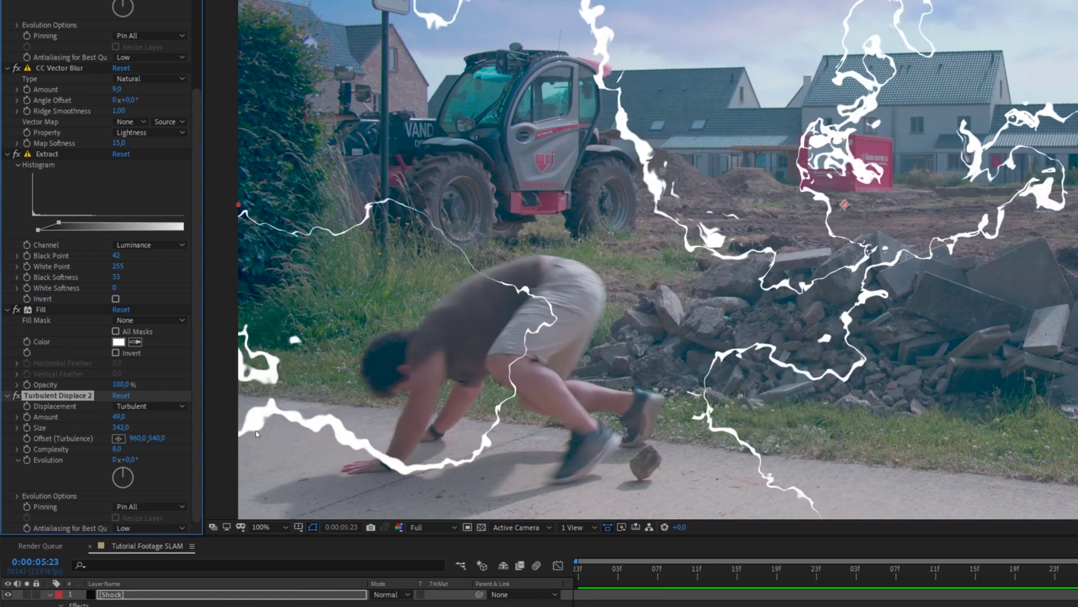
Add a second CC Vector Blur (Amount 10) and preview the crackling lightning
{"action": "key", "text": "ctrl+space"}
{"action": "type", "text": "cc v"}
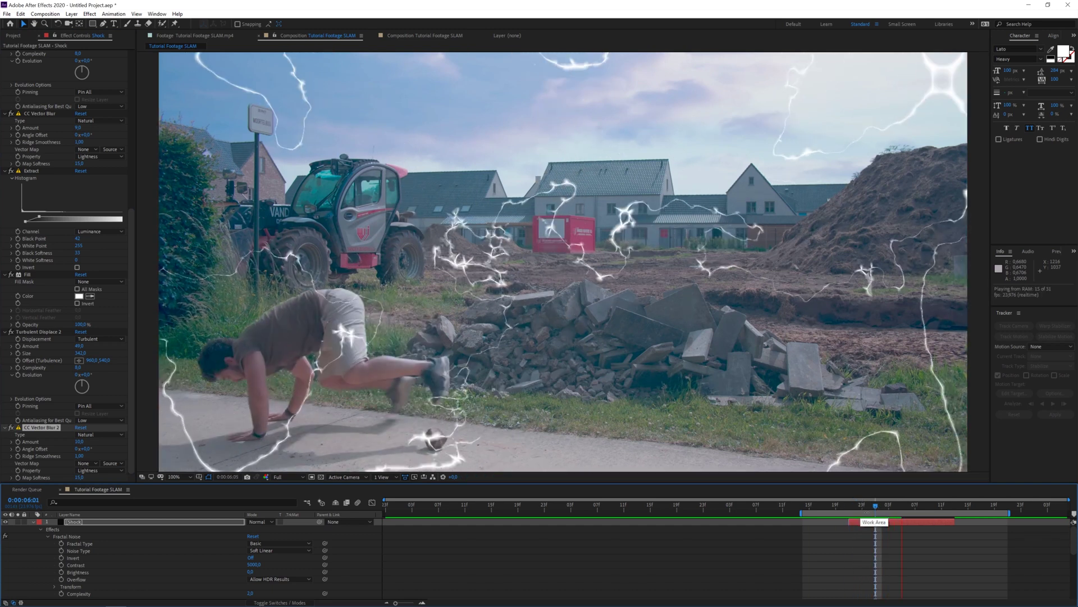
{"action": "key", "text": "space"}
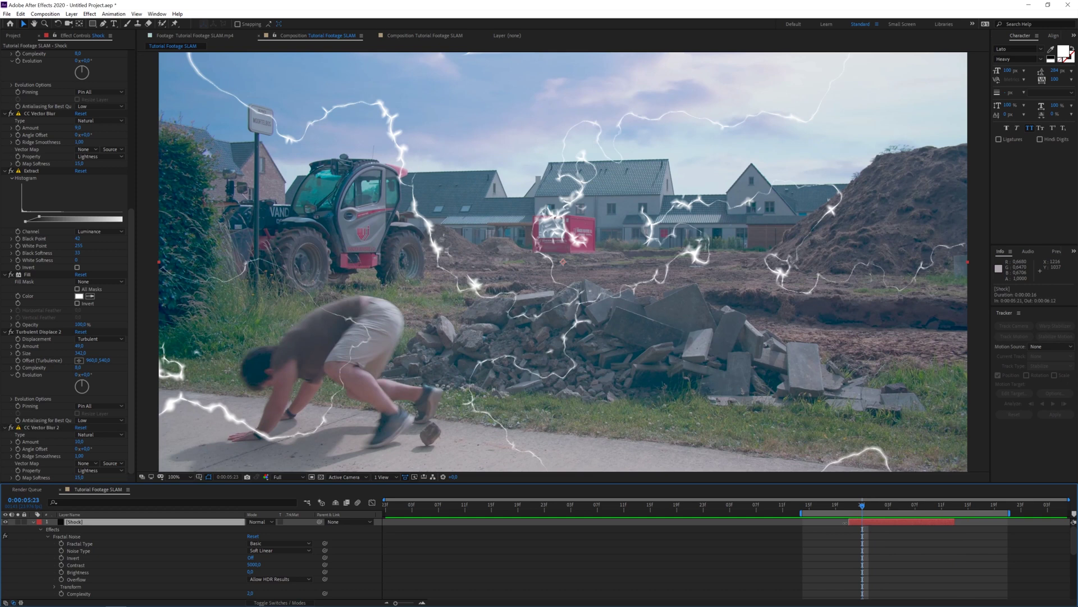
{"action": "key", "text": "e"}
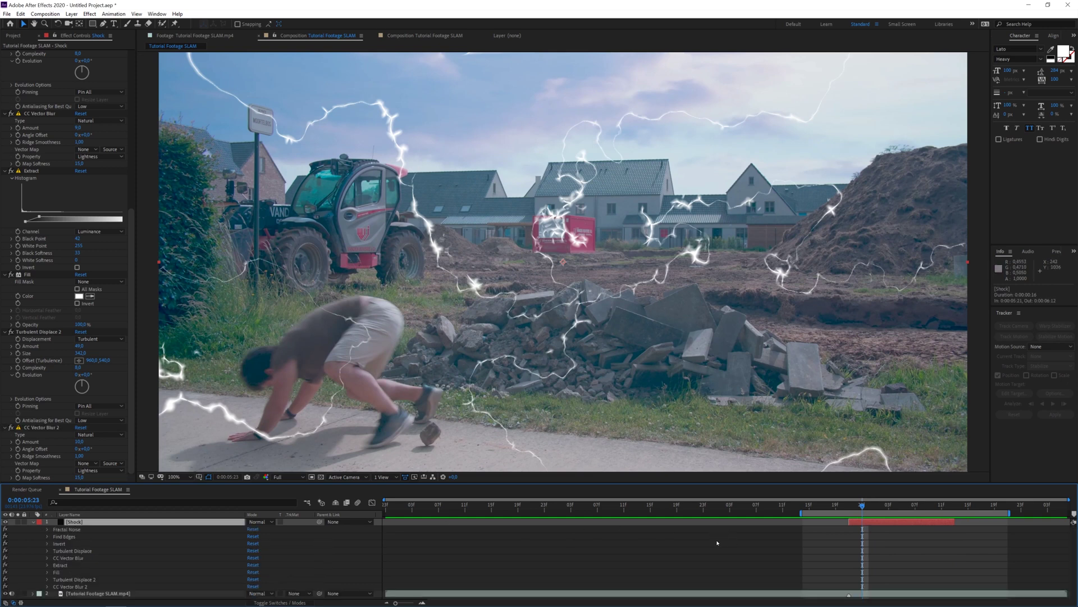
Change the Evolution expression to time*5000 and preview the faster flicker
{"action": "key", "text": "e"}
{"action": "key", "text": "e"}
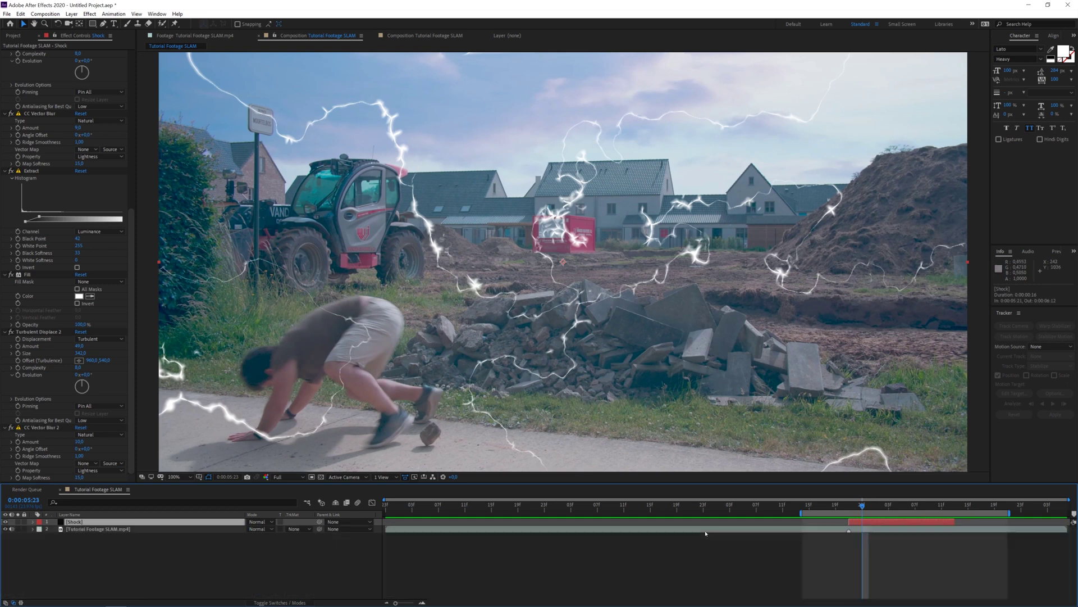
{"action": "left_click_drag", "start_coordinate": [409, 542], "coordinate": [430, 542]}
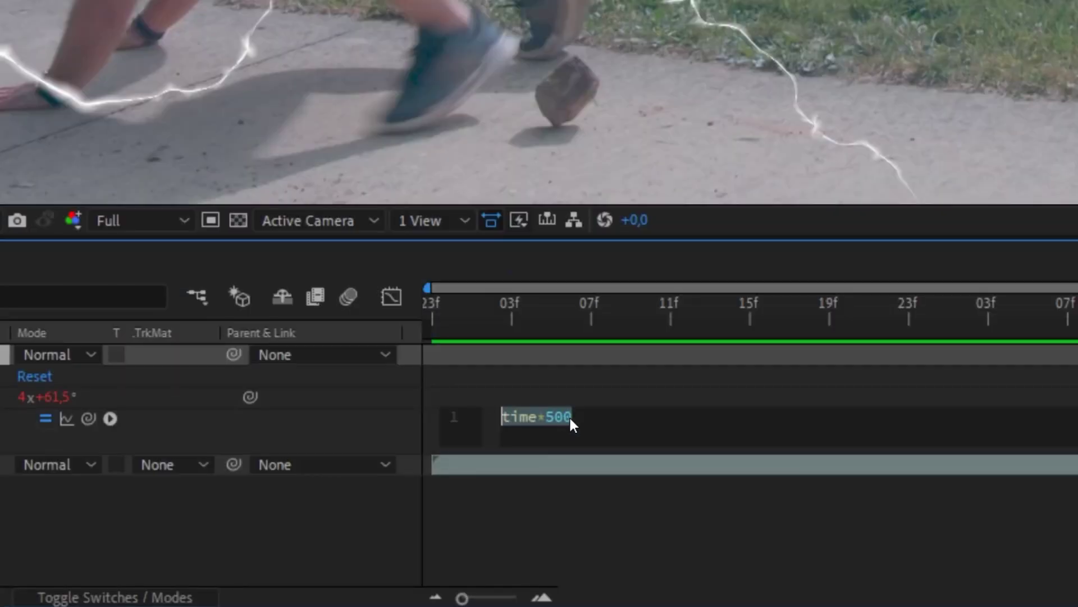
{"action": "left_click", "coordinate": [585, 416]}
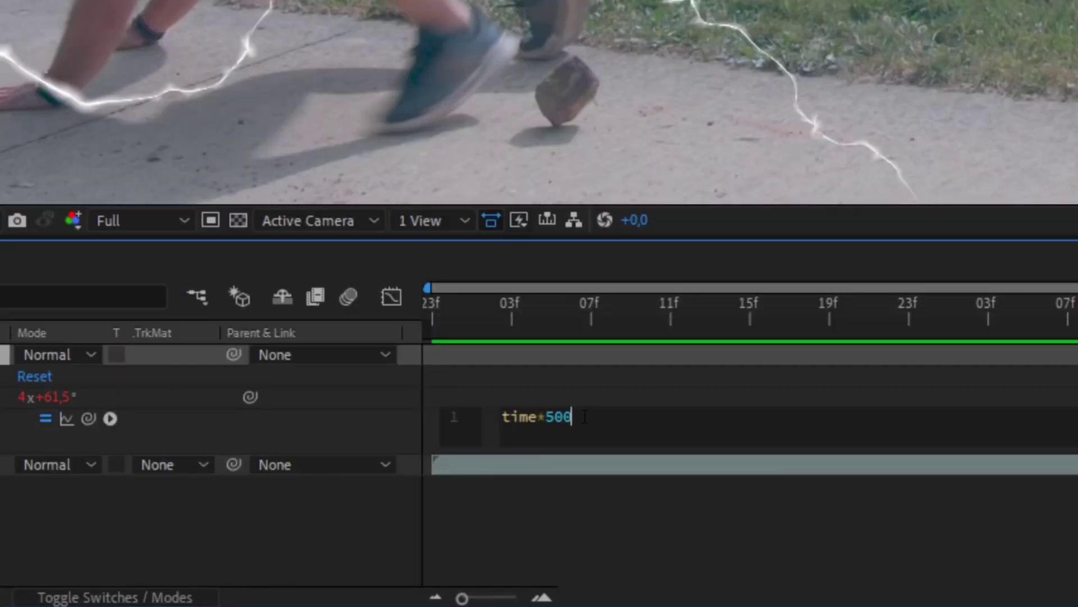
{"action": "left_click", "coordinate": [601, 382]}
{"action": "key", "text": "space"}
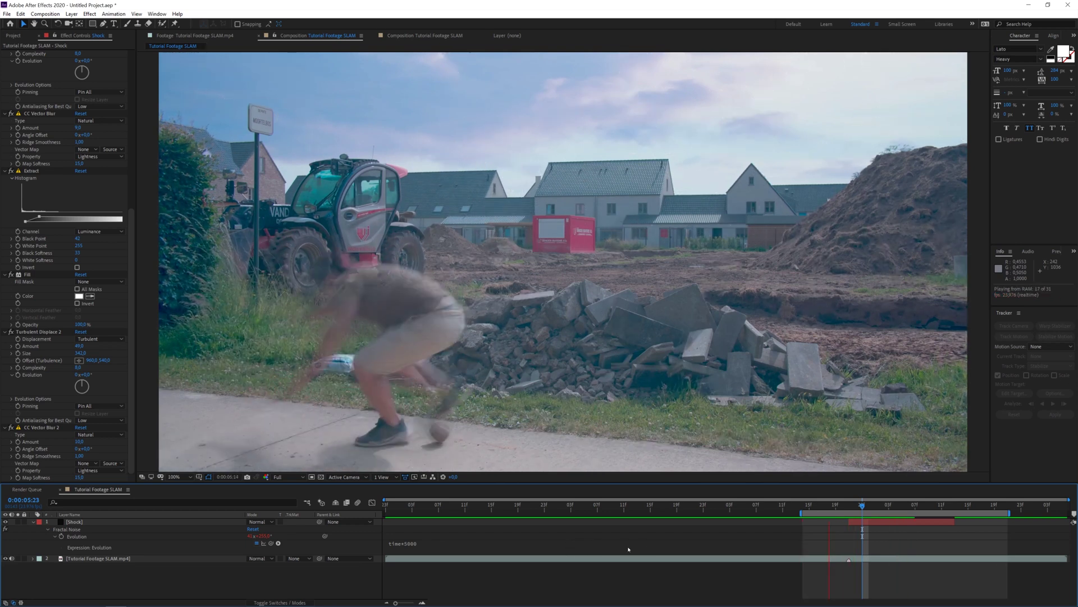
Apply Solid Composite to the Shock layer with a black colour behind the lightning
{"action": "left_click", "coordinate": [870, 524]}
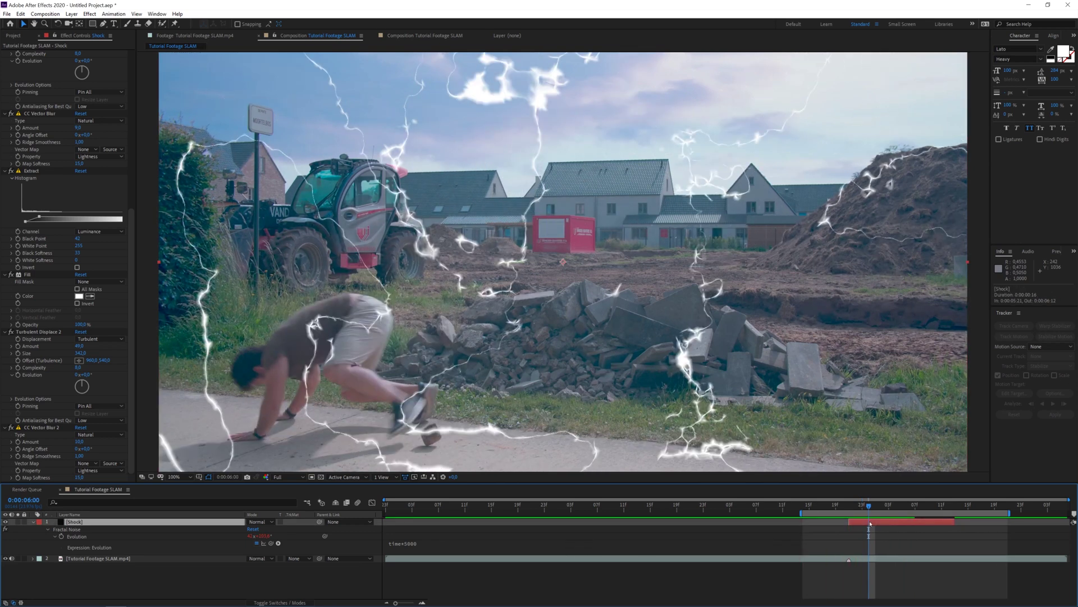
{"action": "key", "text": "ctrl+space"}
{"action": "type", "text": "solid"}
{"action": "key", "text": "Return"}
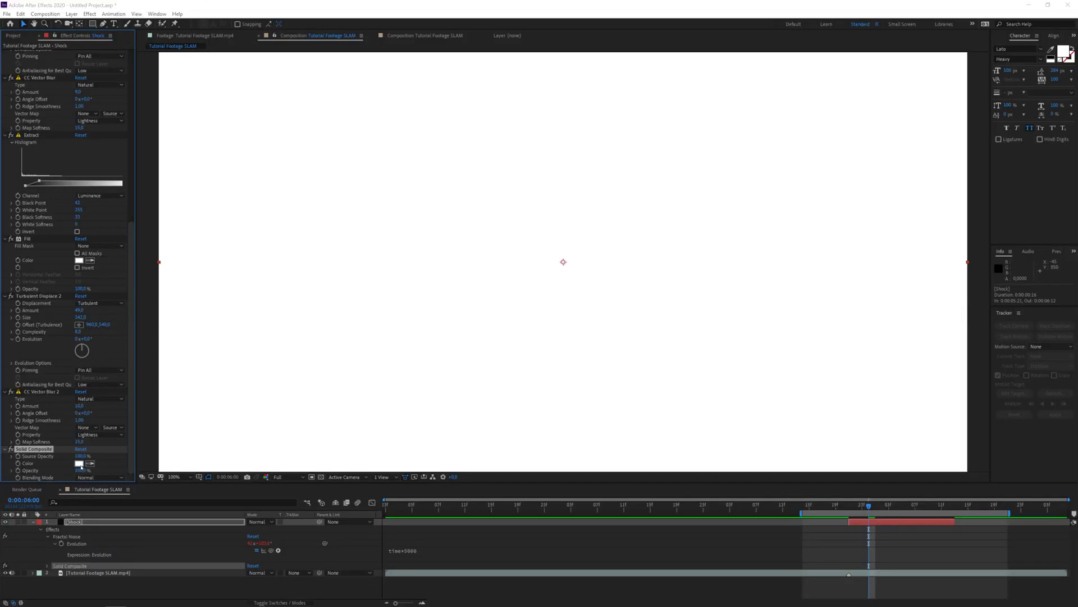
{"action": "left_click", "coordinate": [79, 463]}
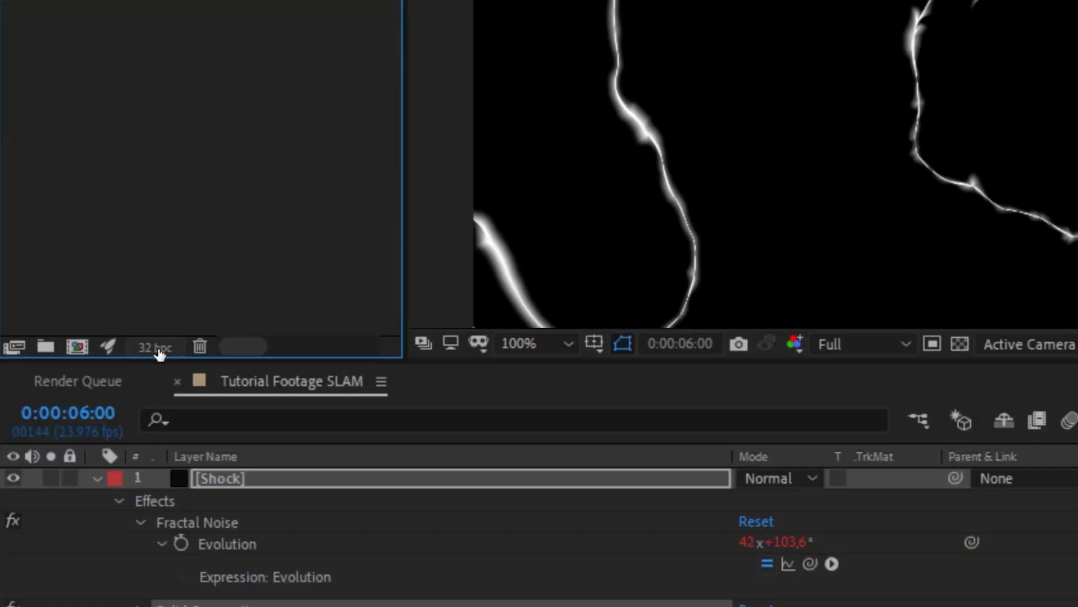
{"action": "left_click", "coordinate": [157, 347]}
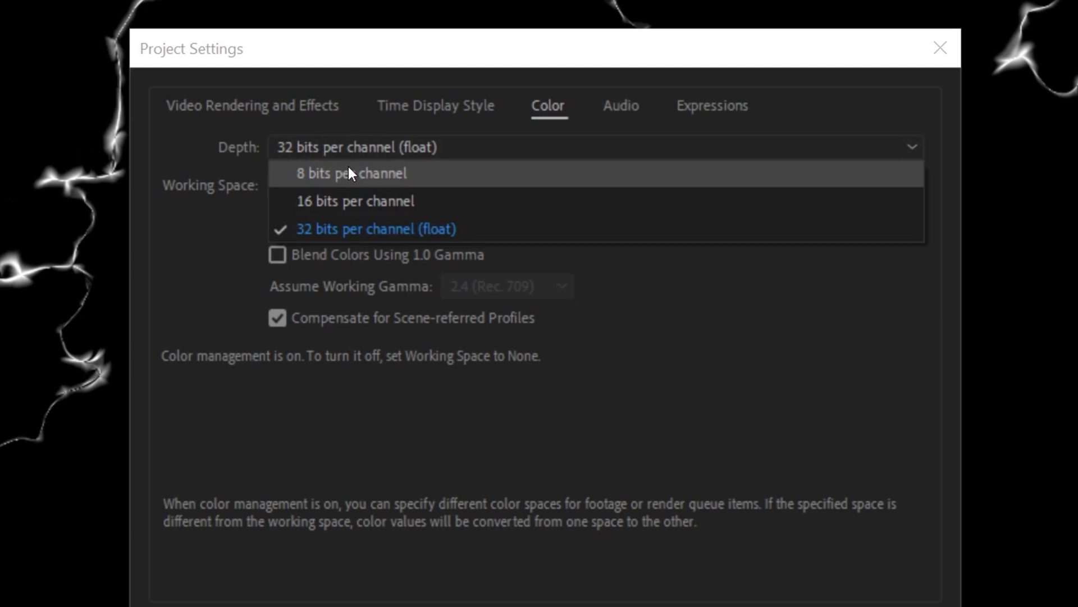
{"action": "left_click", "coordinate": [343, 230]}
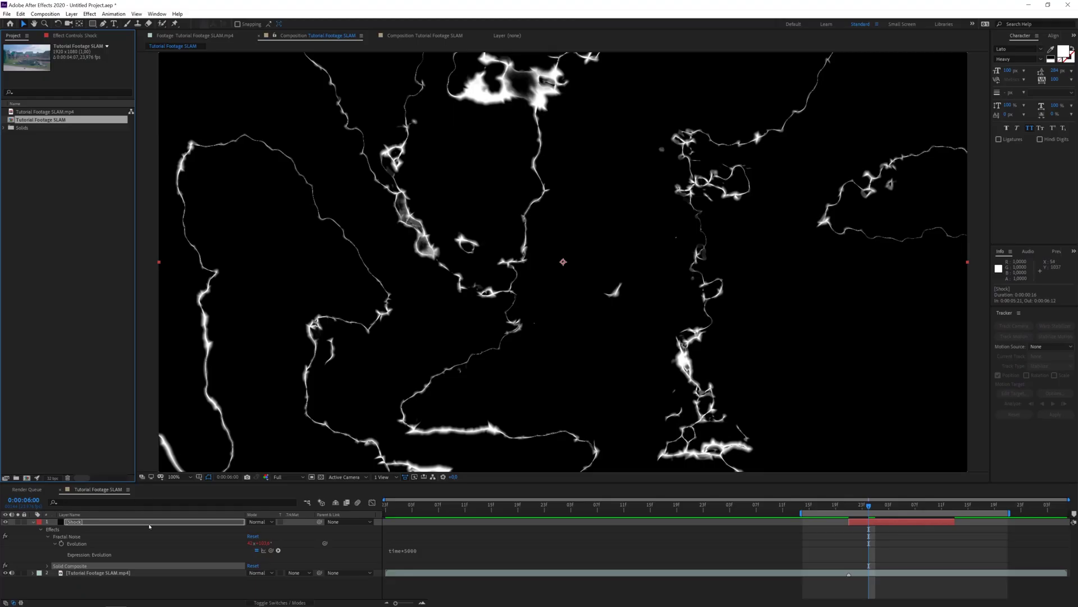
Boost the glow intensity on Shock, set its blend mode to Screen, and tint the glow purple
{"action": "left_click", "coordinate": [151, 524]}
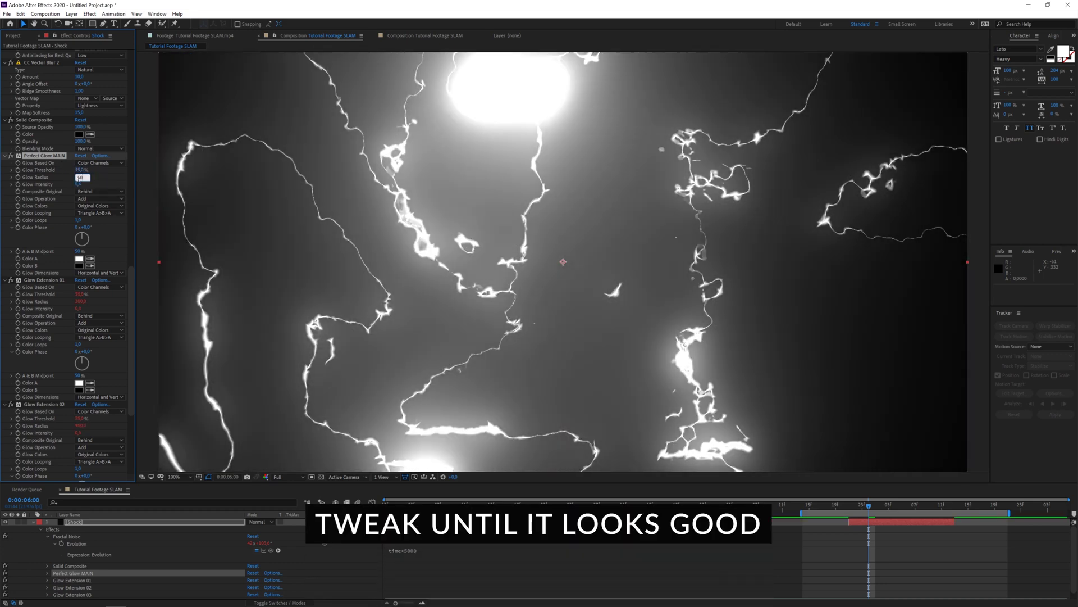
{"action": "left_click_drag", "start_coordinate": [77, 184], "coordinate": [71, 185]}
{"action": "left_click", "coordinate": [259, 521]}
{"action": "scroll", "coordinate": [68, 264], "scroll_direction": "up", "scroll_amount": 3}
{"action": "left_click", "coordinate": [79, 211]}
{"action": "left_click_drag", "start_coordinate": [534, 314], "coordinate": [534, 281]}
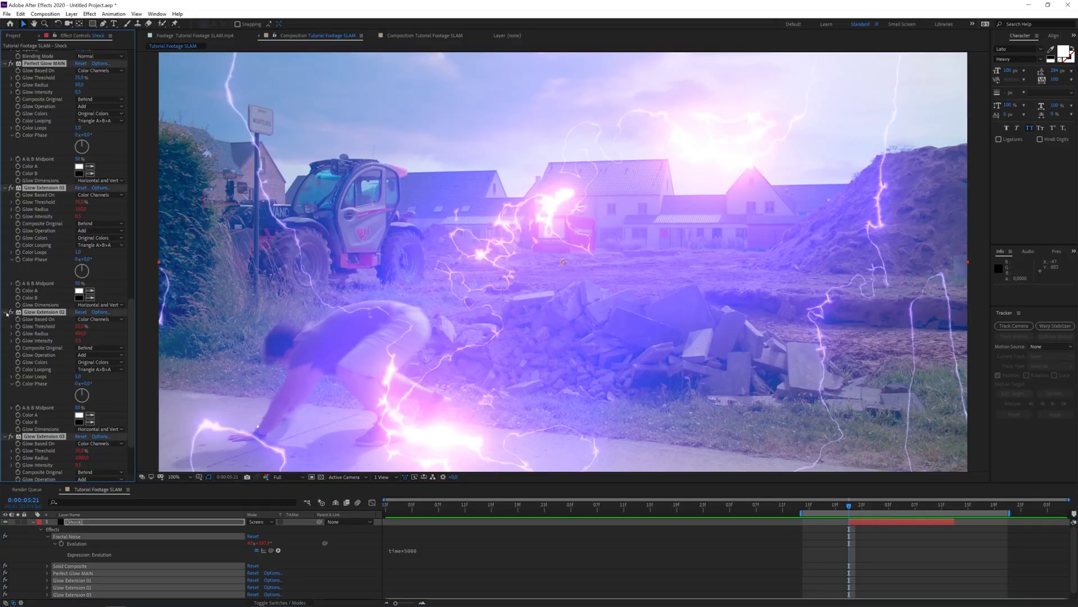
Collapse the effect list and add Optics Compensation to the Shock layer
{"action": "key", "text": "ctrl+grave"}
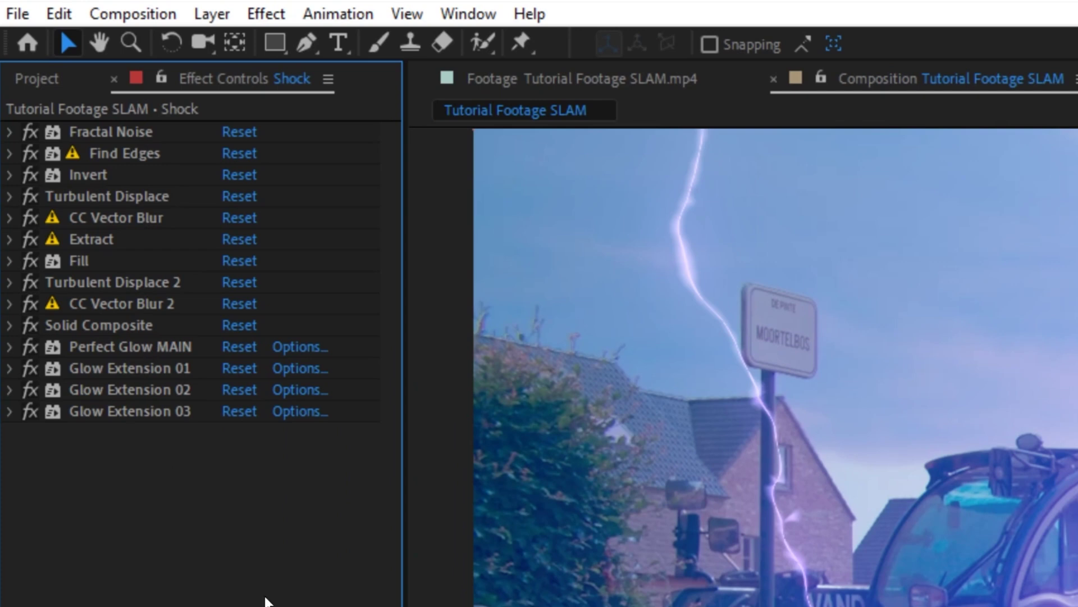
{"action": "key", "text": "ctrl+space"}
{"action": "type", "text": "optic"}
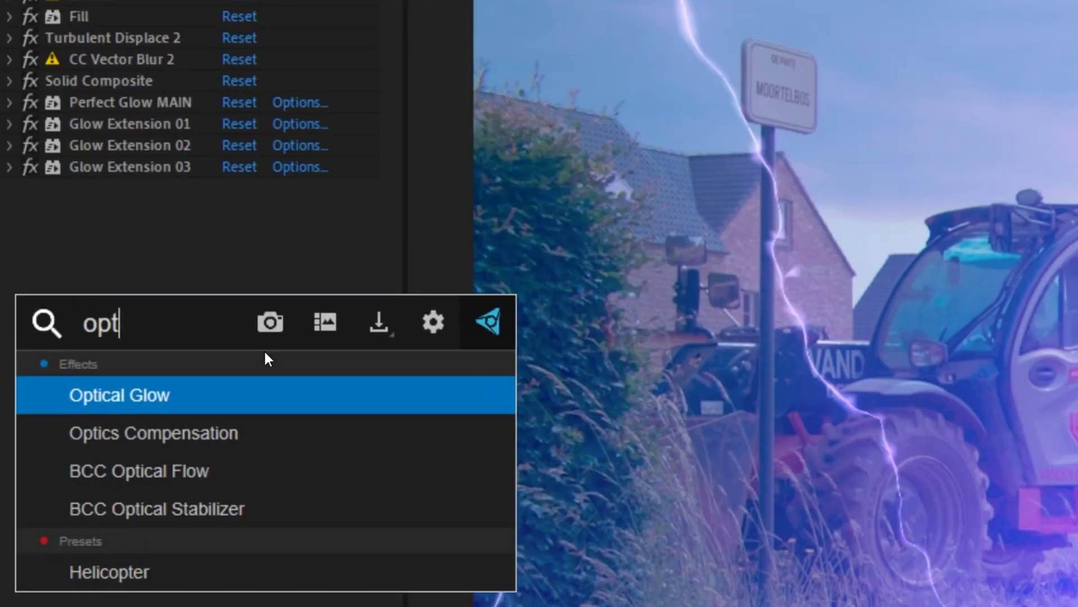
{"action": "left_click", "coordinate": [217, 431]}
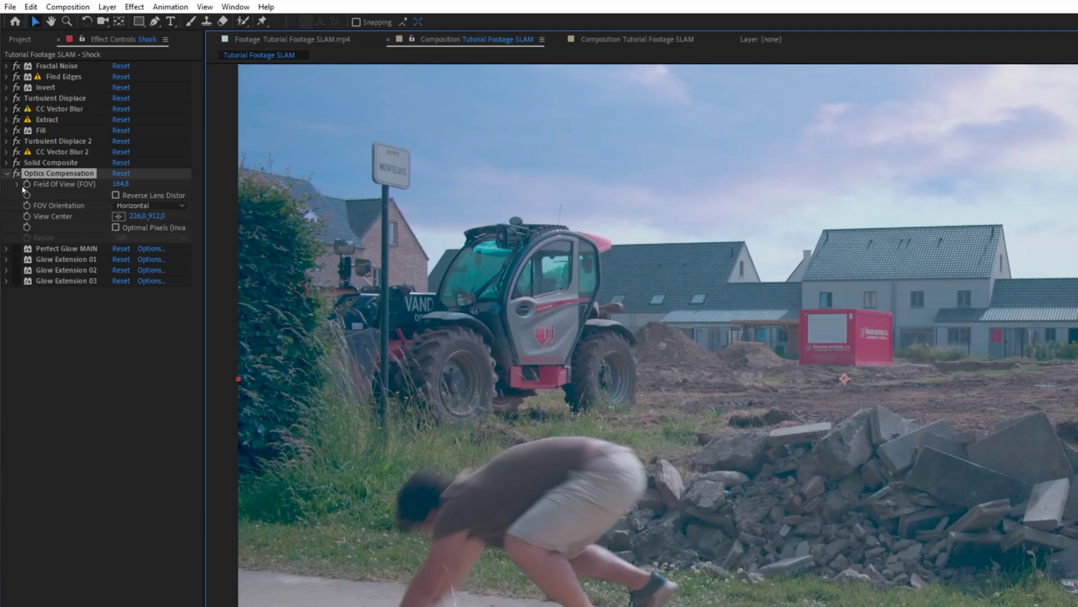
Keyframe Field Of View from 164.8 down to 0 and preview the lightning bursting outward
{"action": "left_click", "coordinate": [27, 185]}
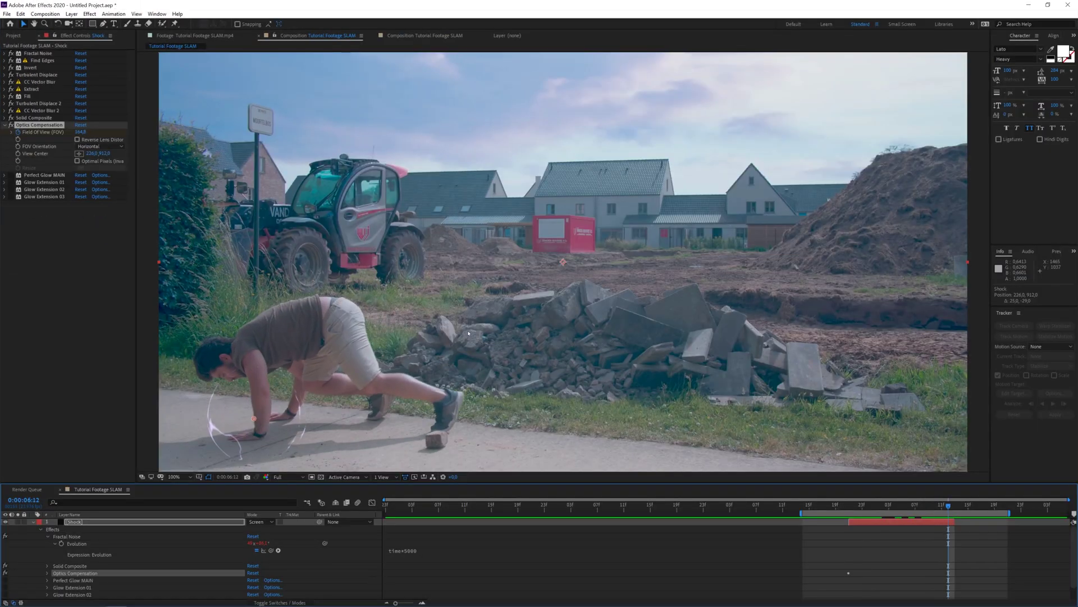
{"action": "left_click_drag", "start_coordinate": [80, 132], "coordinate": [79, 133]}
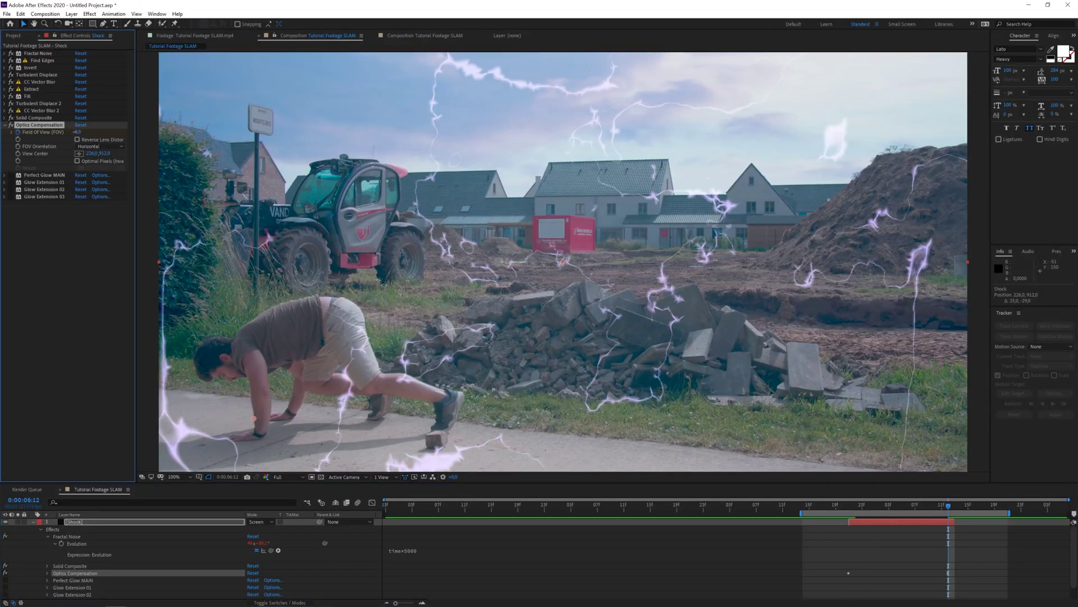
{"action": "key", "text": "space"}
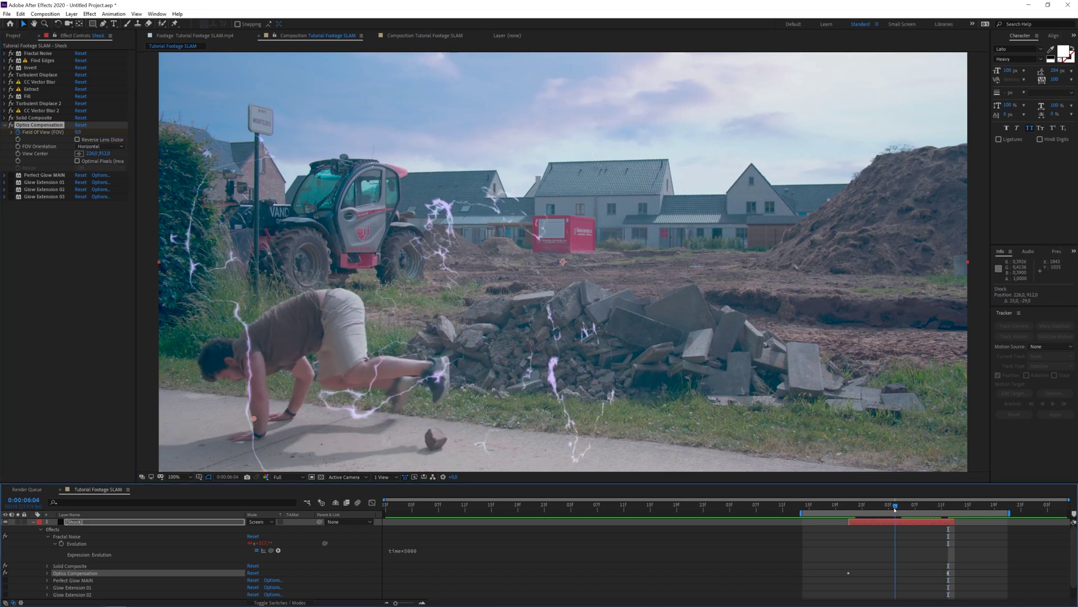
{"action": "key", "text": "space"}
{"action": "key", "text": "space"}
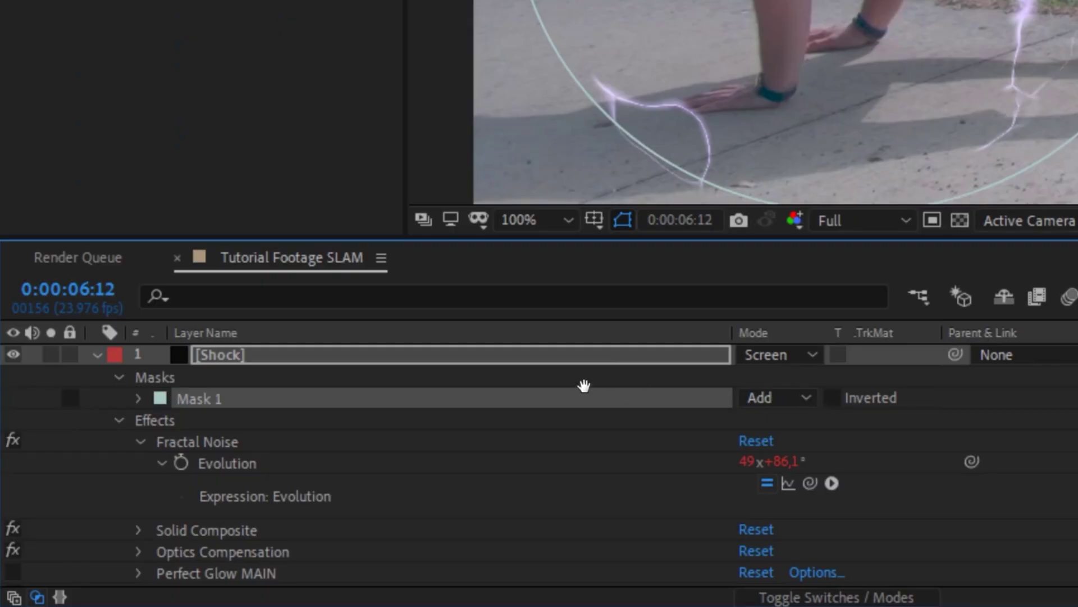
Switch the Shock layer's Mask 1 to Subtract and pull its Mask Expansion inward
{"action": "left_click", "coordinate": [780, 396]}
{"action": "left_click", "coordinate": [808, 480]}
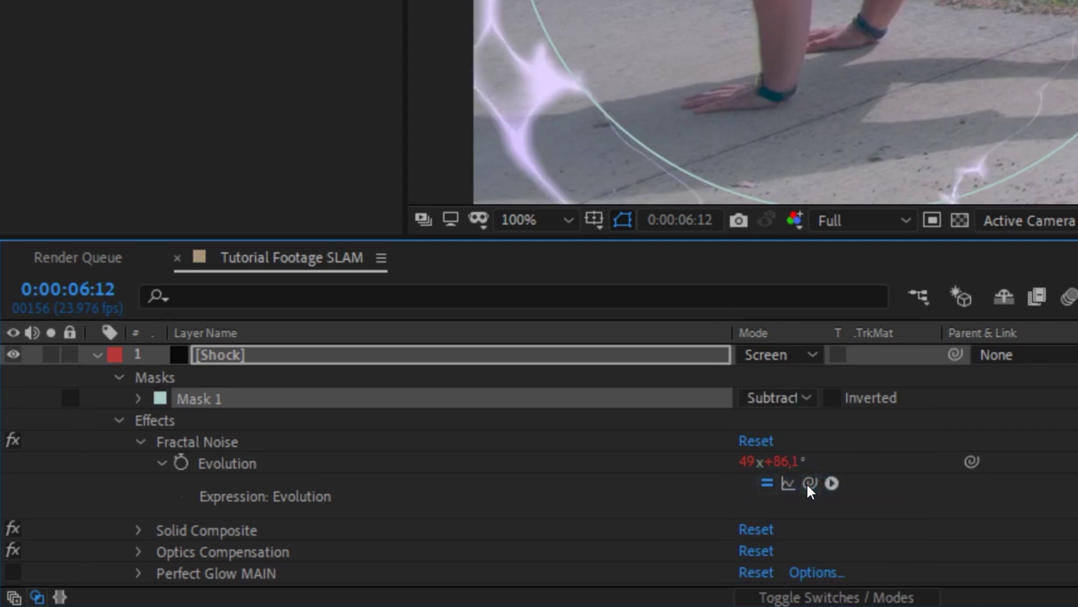
{"action": "key", "text": "m"}
{"action": "key", "text": "m"}
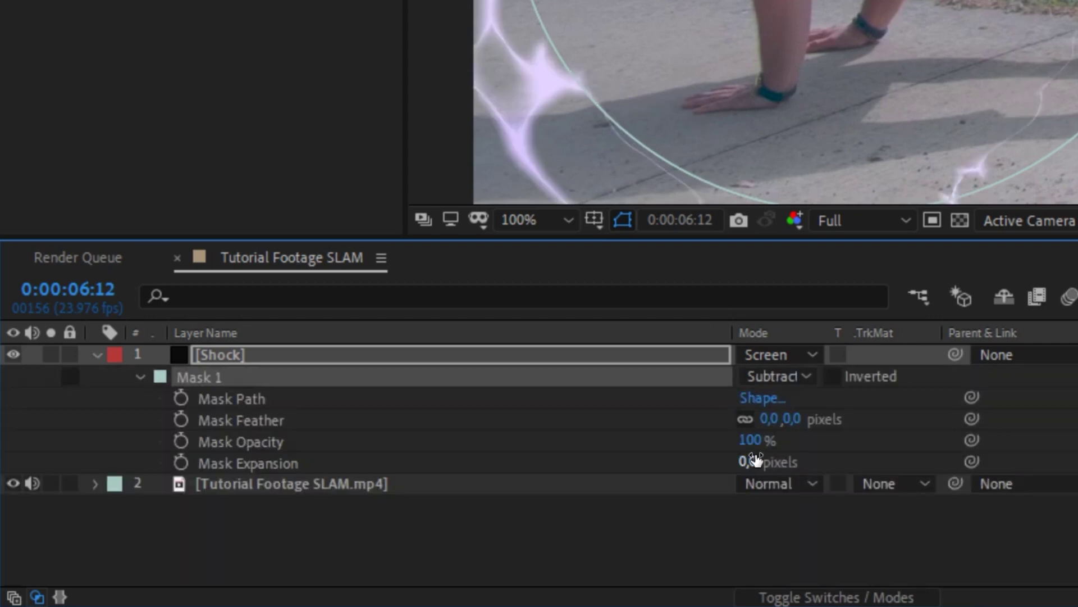
{"action": "left_click_drag", "start_coordinate": [756, 460], "coordinate": [723, 455]}
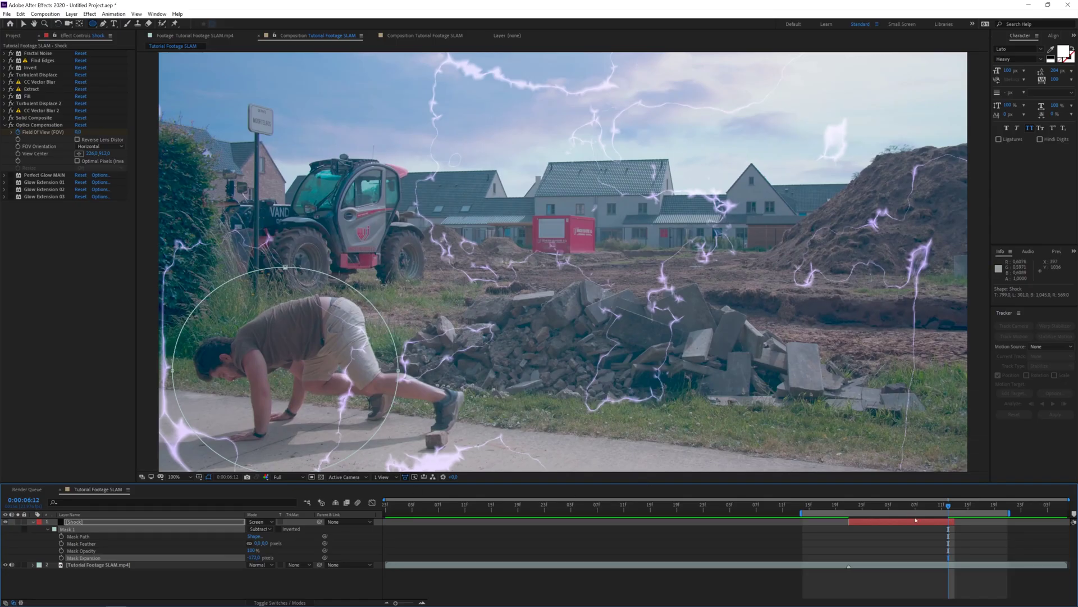
Keyframe Mask Expansion from frame 0:00:06:07 out past 160 pixels until the lightning clears the hand
{"action": "left_click", "coordinate": [915, 506]}
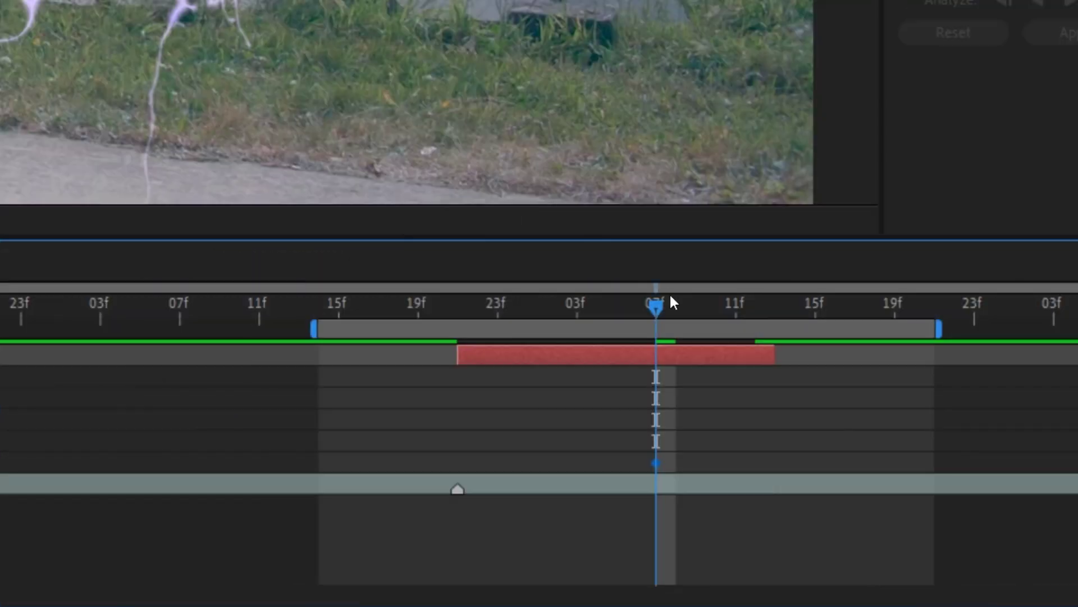
{"action": "left_click_drag", "start_coordinate": [669, 303], "coordinate": [753, 308]}
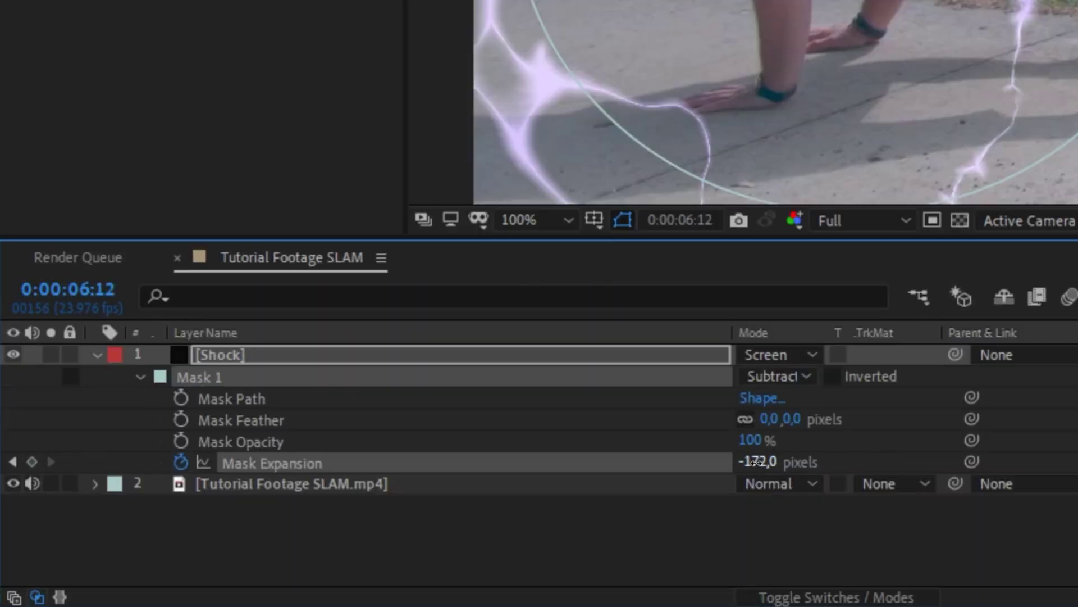
{"action": "left_click_drag", "start_coordinate": [993, 473], "coordinate": [1073, 473]}
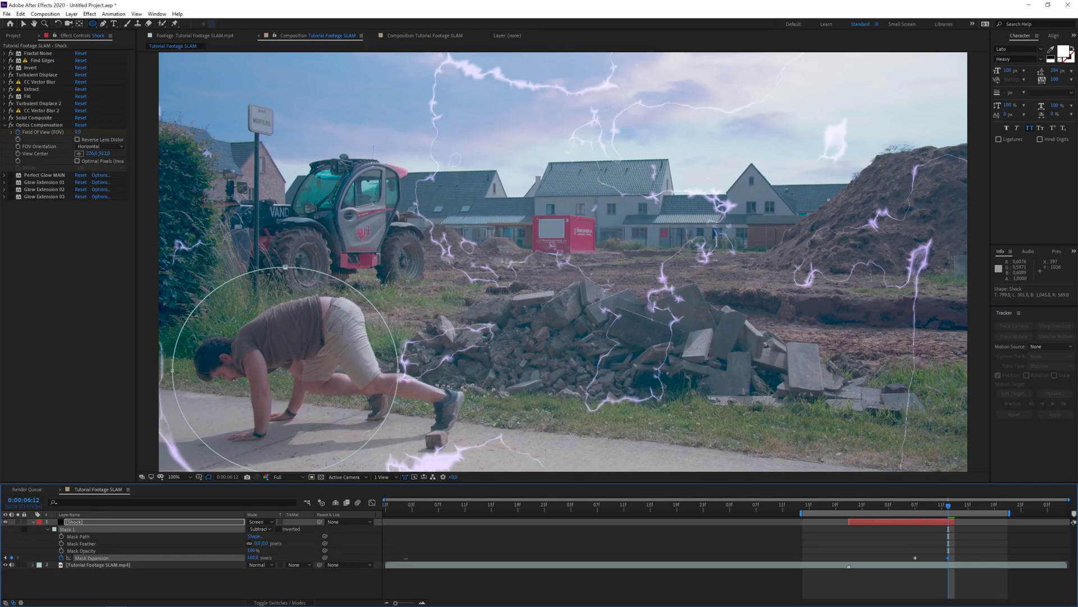
{"action": "left_click_drag", "start_coordinate": [253, 558], "coordinate": [254, 557]}
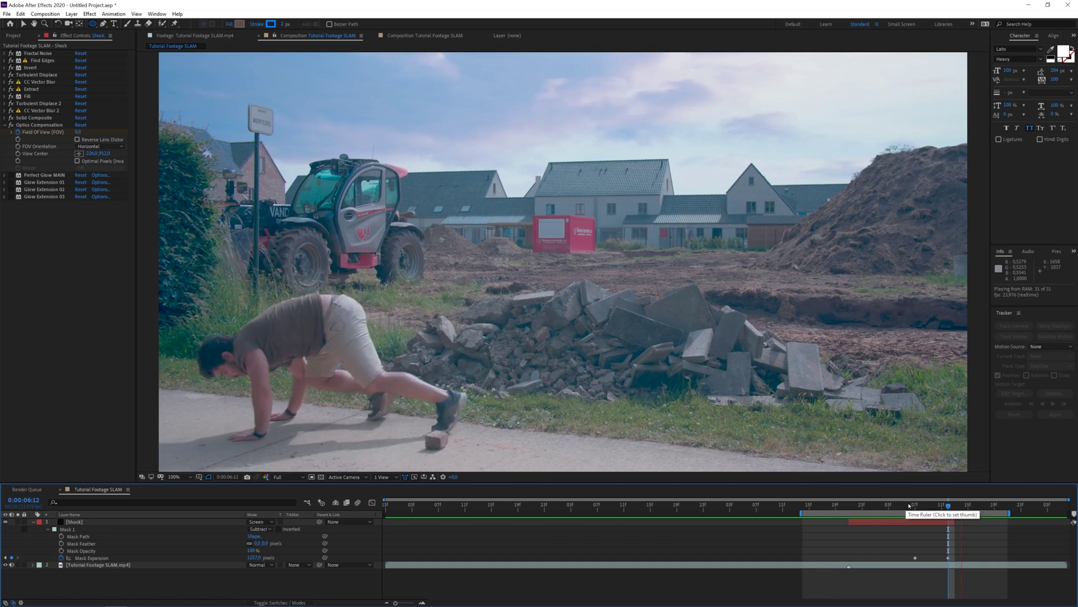
Turn the Perfect Glow back on and preview the camera shake from frame 0:00:05:21
{"action": "left_click", "coordinate": [11, 175]}
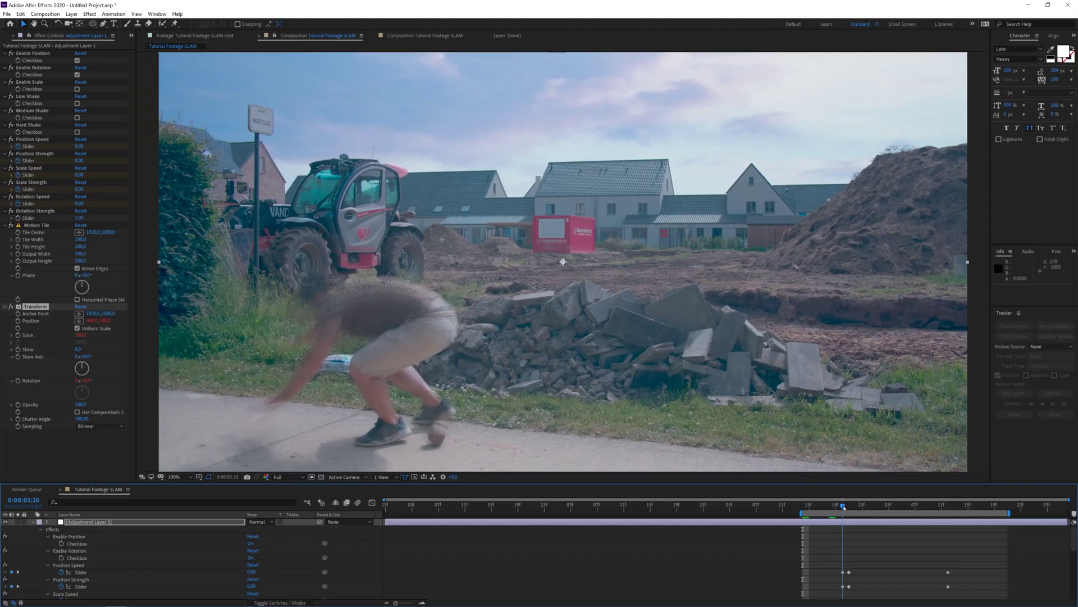
{"action": "left_click_drag", "start_coordinate": [803, 506], "coordinate": [849, 509]}
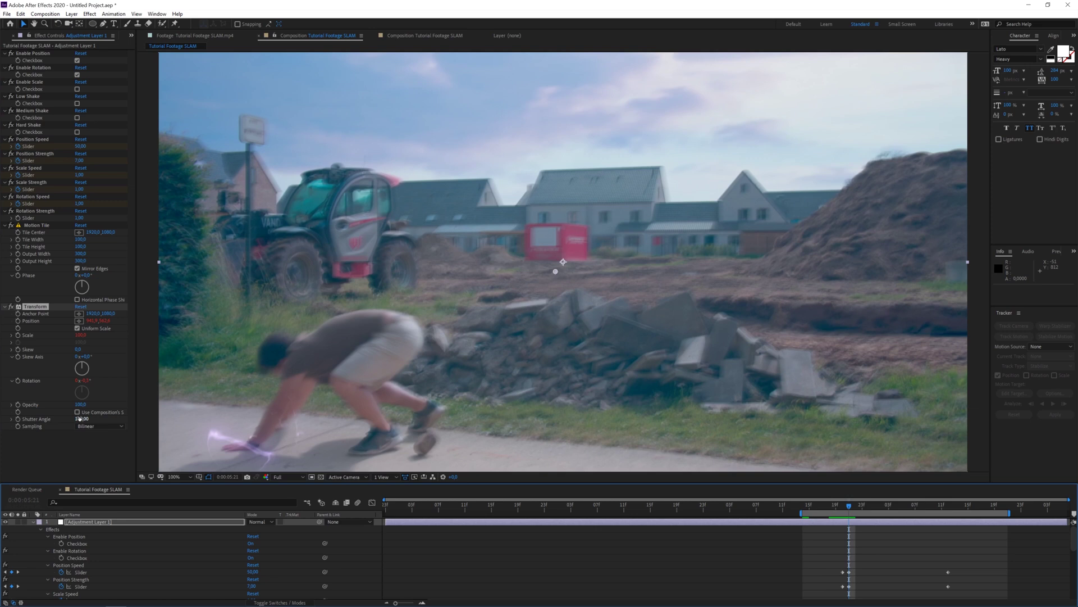
{"action": "left_click", "coordinate": [649, 562]}
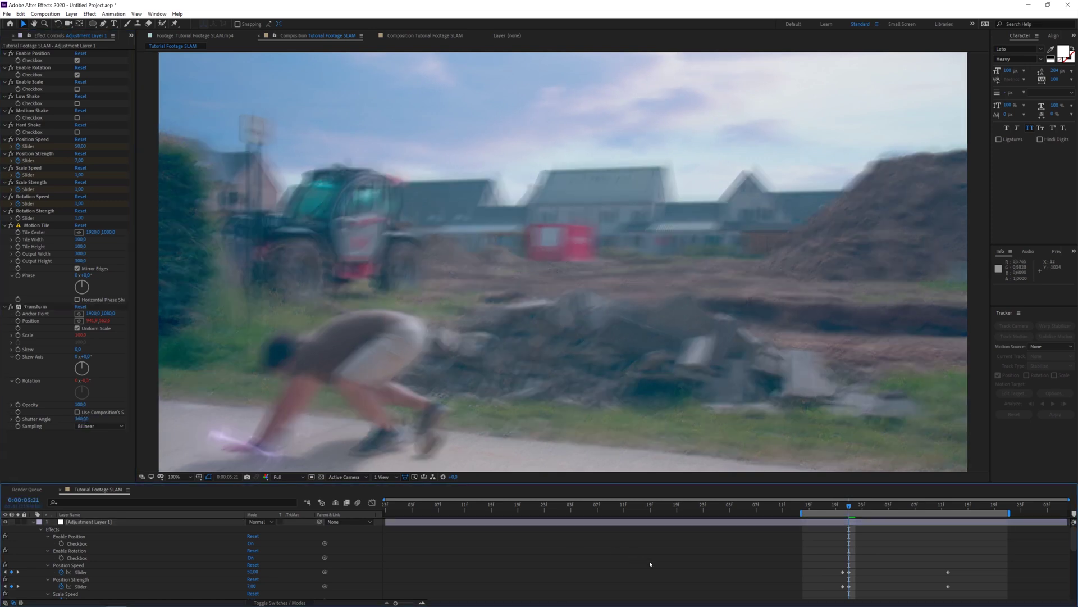
{"action": "key", "text": "space"}
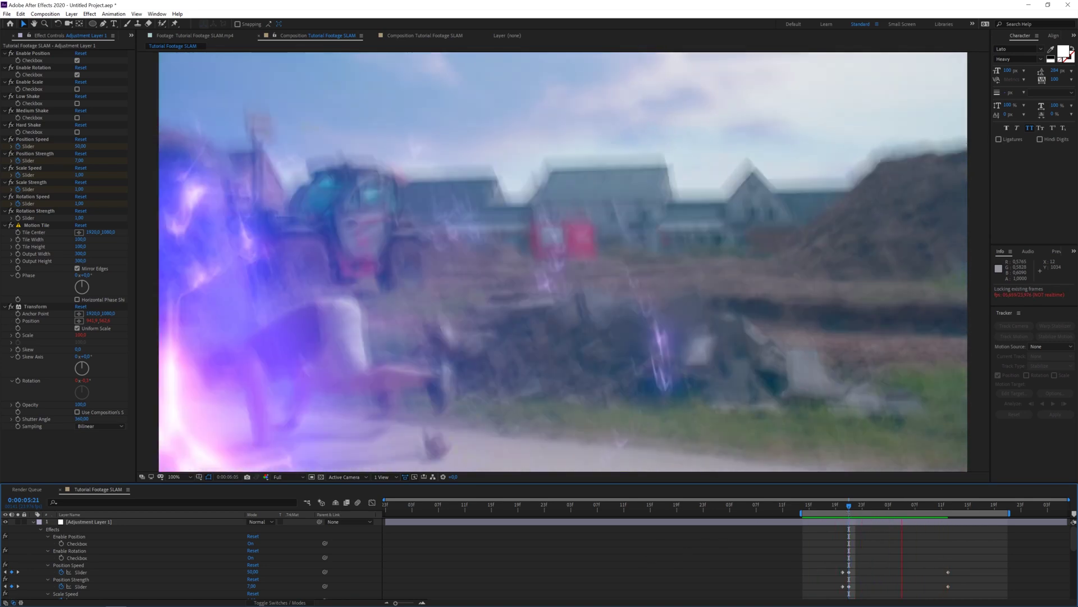
{"action": "key", "text": "Page_Up"}
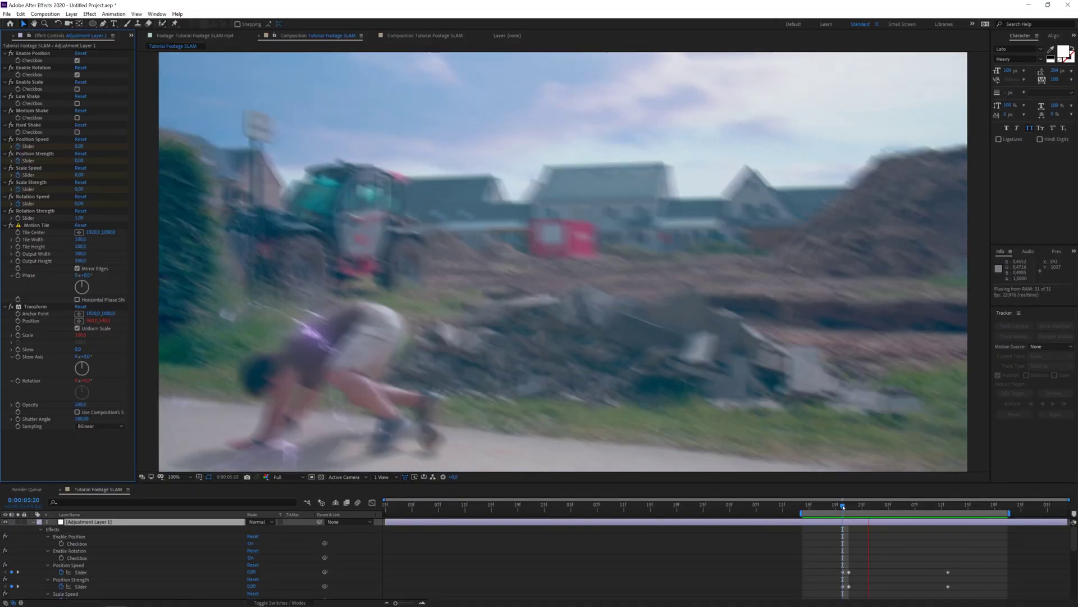
{"action": "left_click_drag", "start_coordinate": [843, 507], "coordinate": [853, 509]}
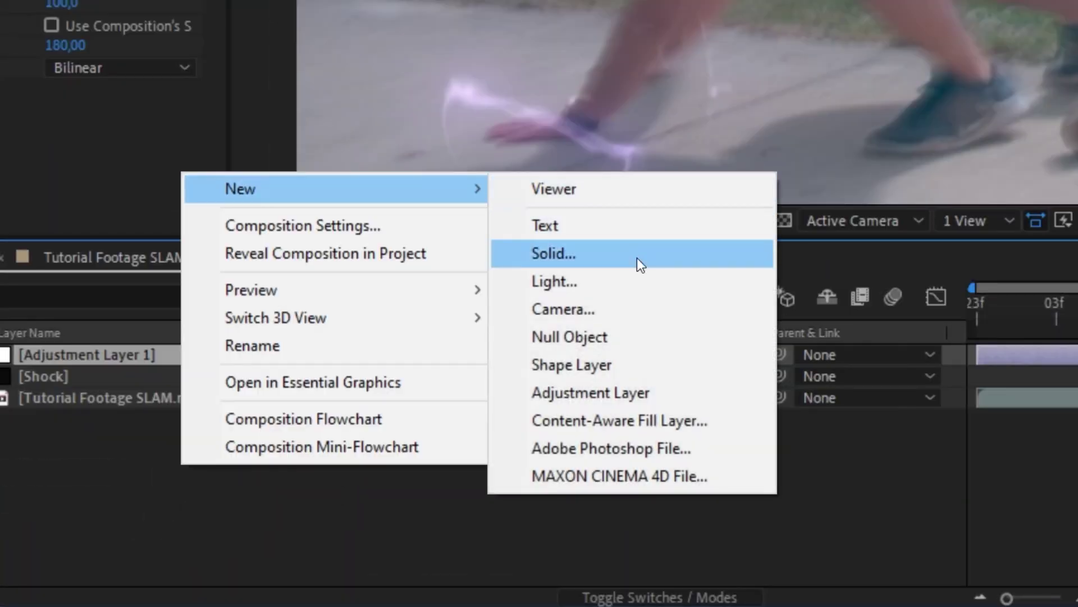
Create a 'Smoke' solid with Fractal Noise at Scale 326 and Evolution expression time*250
{"action": "left_click", "coordinate": [638, 262]}
{"action": "type", "text": "Smoke"}
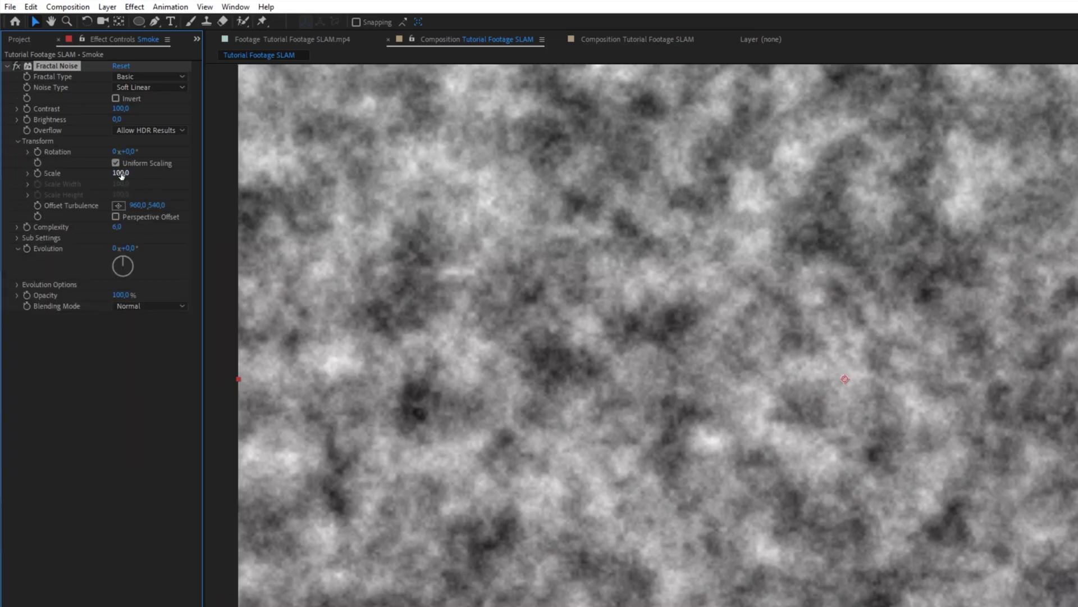
{"action": "left_click_drag", "start_coordinate": [121, 175], "coordinate": [267, 180]}
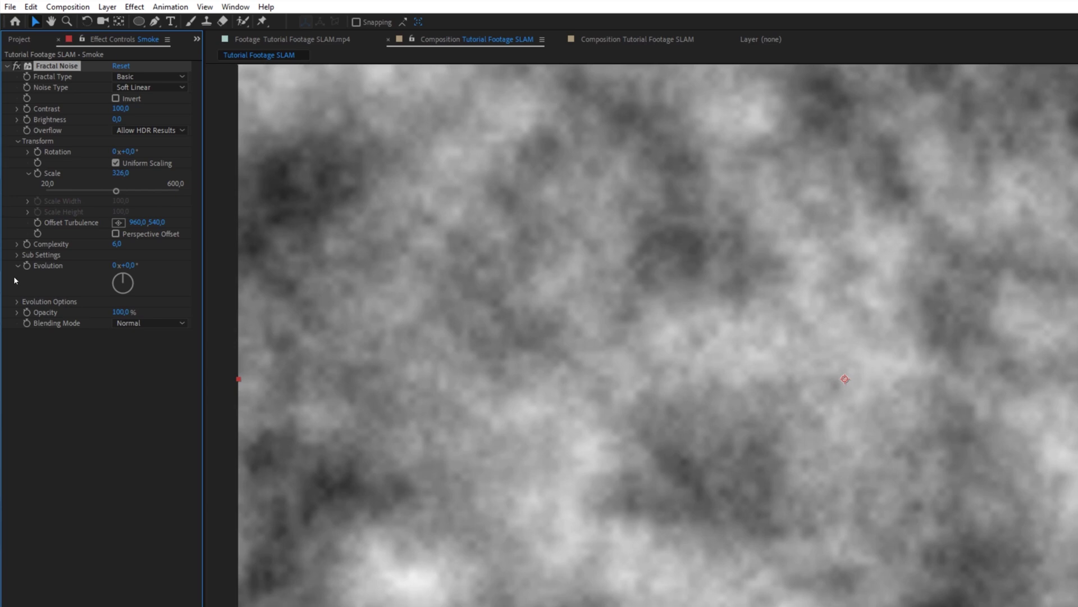
{"action": "type", "text": "time*250"}
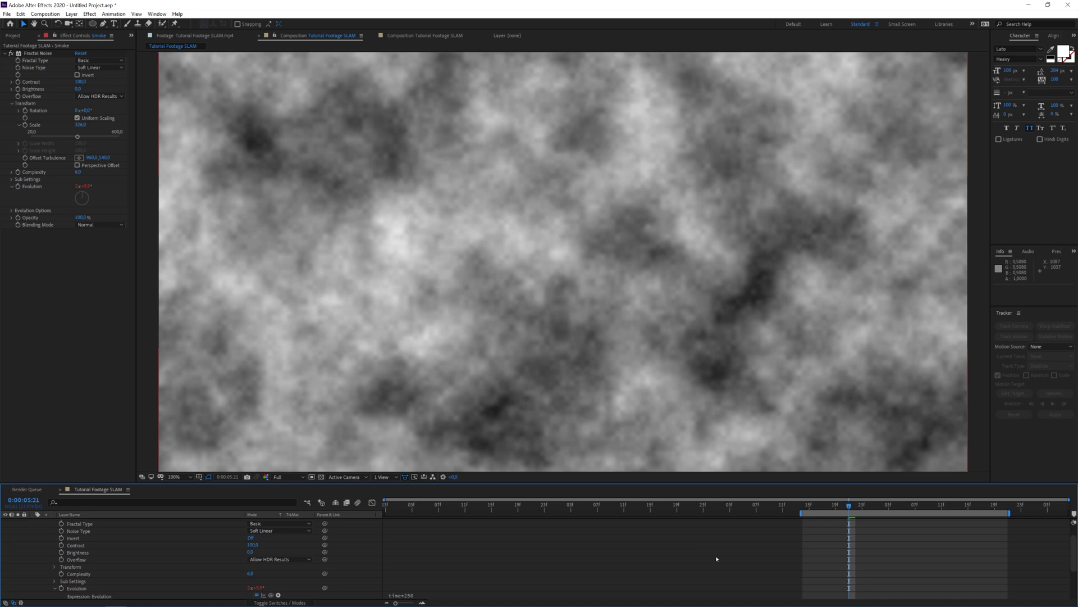
{"action": "key", "text": "space"}
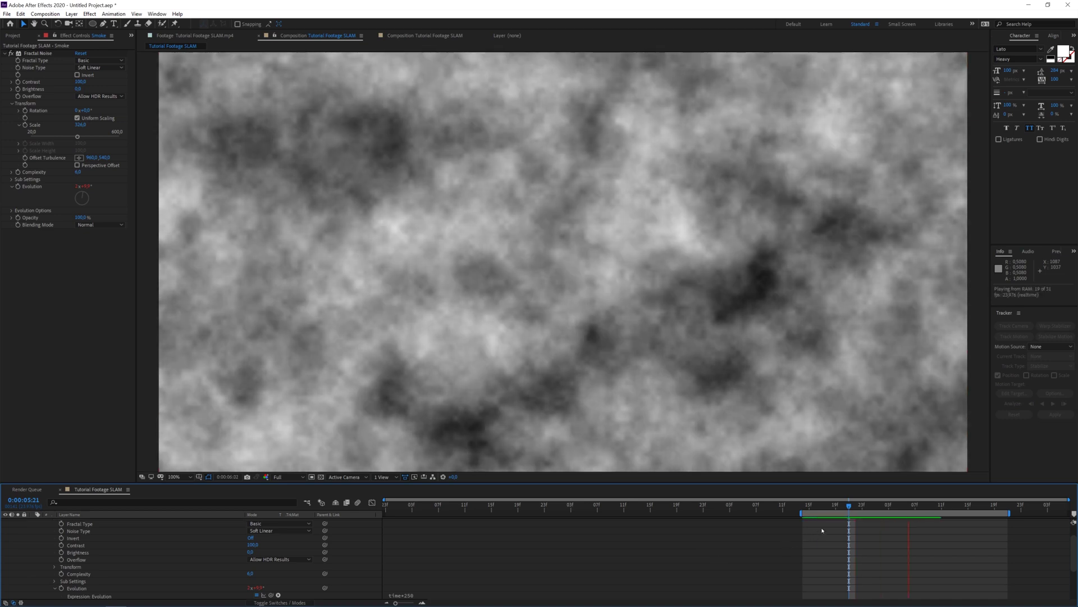
Wrap the smoke noise in a CC Sphere with brighter, even shading
{"action": "scroll", "coordinate": [830, 548], "scroll_direction": "up", "scroll_amount": 2}
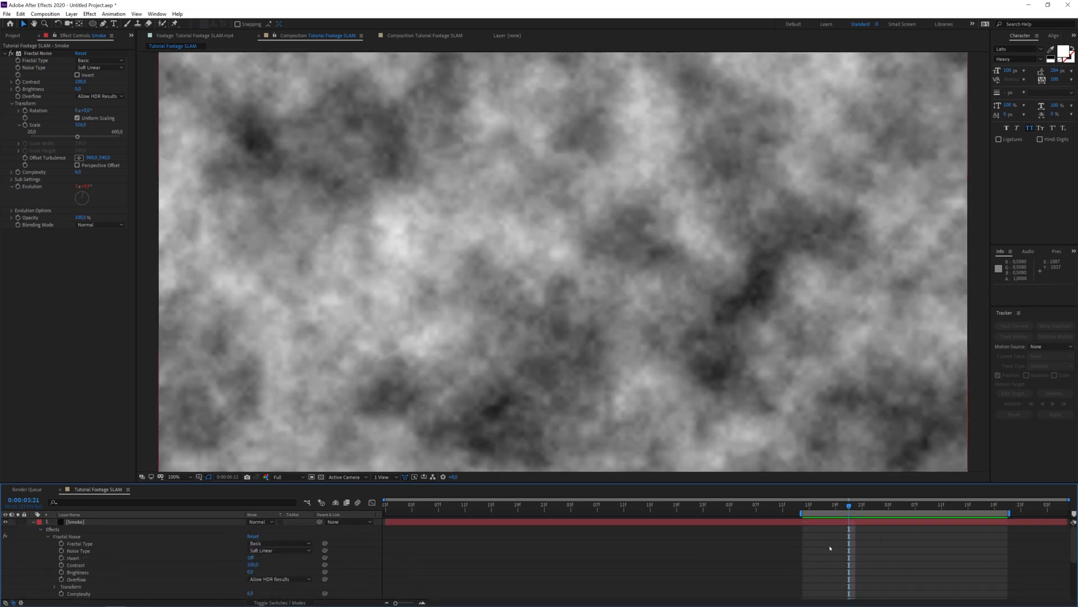
{"action": "key", "text": "ctrl+space"}
{"action": "type", "text": "cc s"}
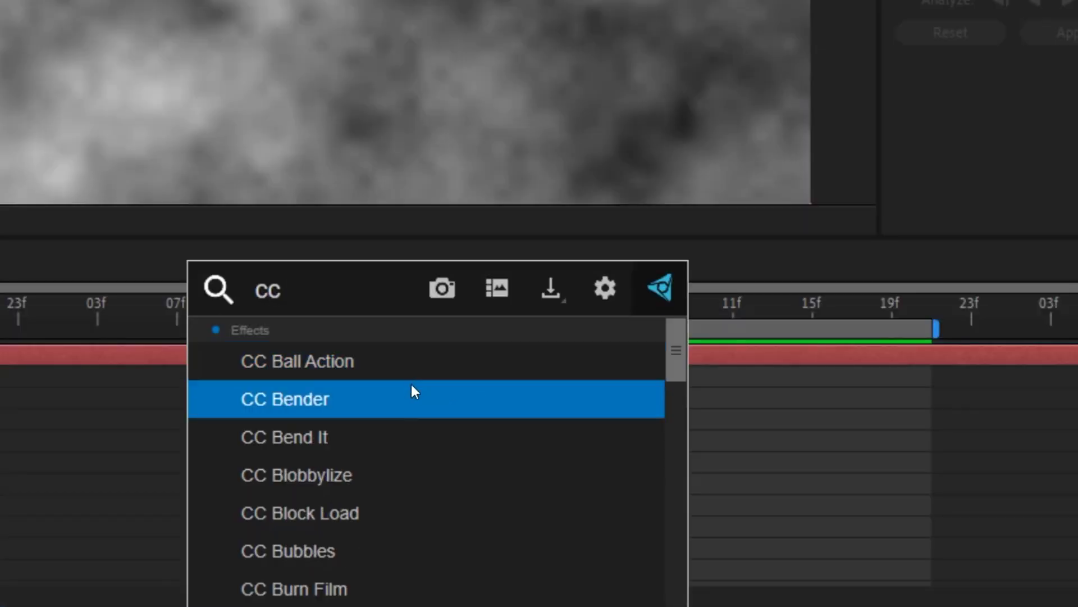
{"action": "type", "text": "phere"}
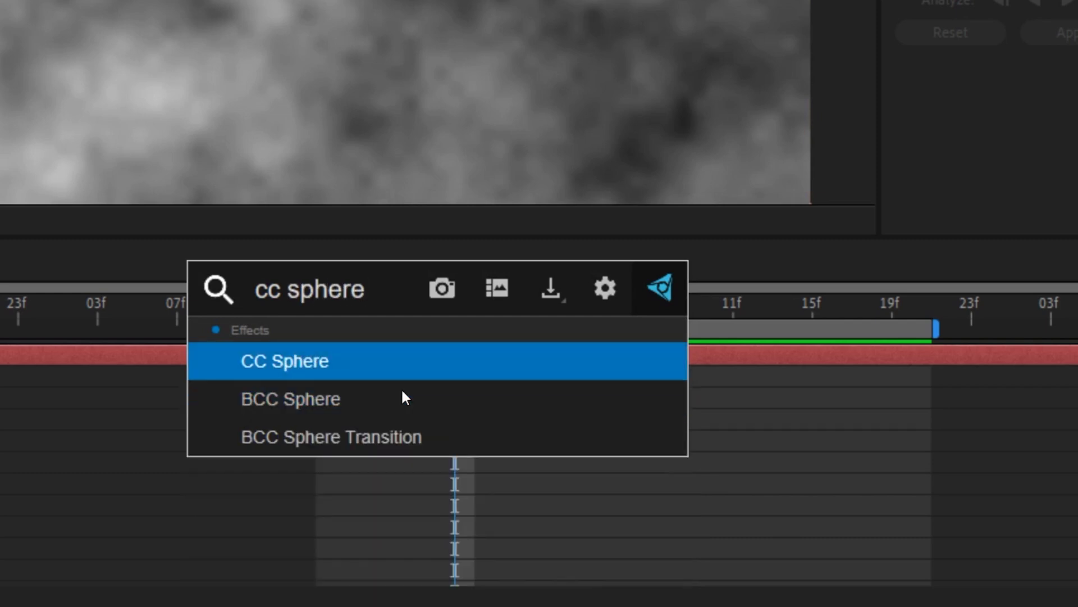
{"action": "key", "text": "Return"}
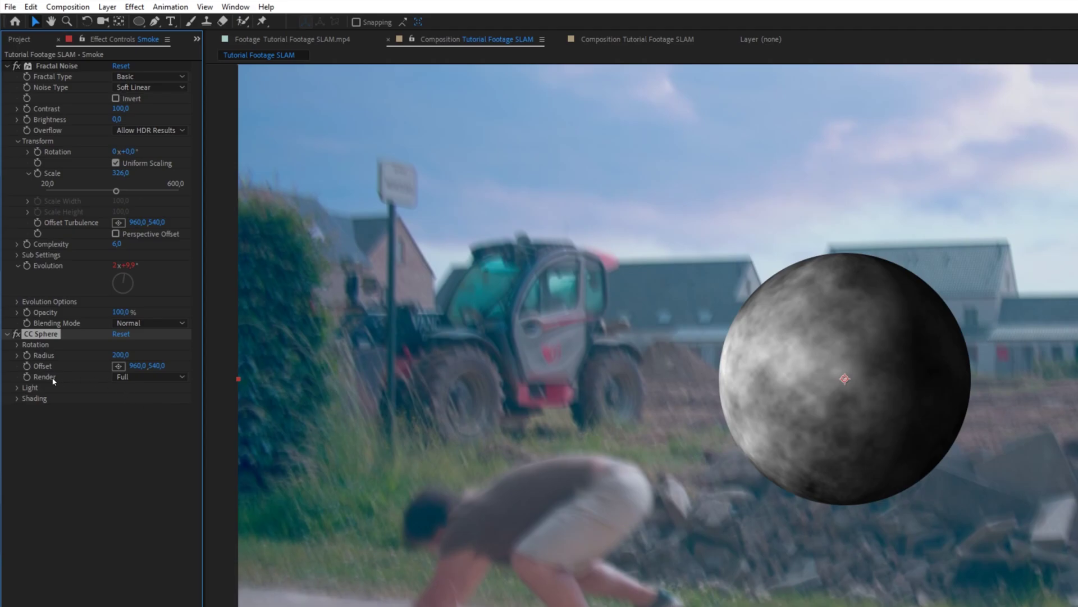
{"action": "left_click", "coordinate": [18, 398]}
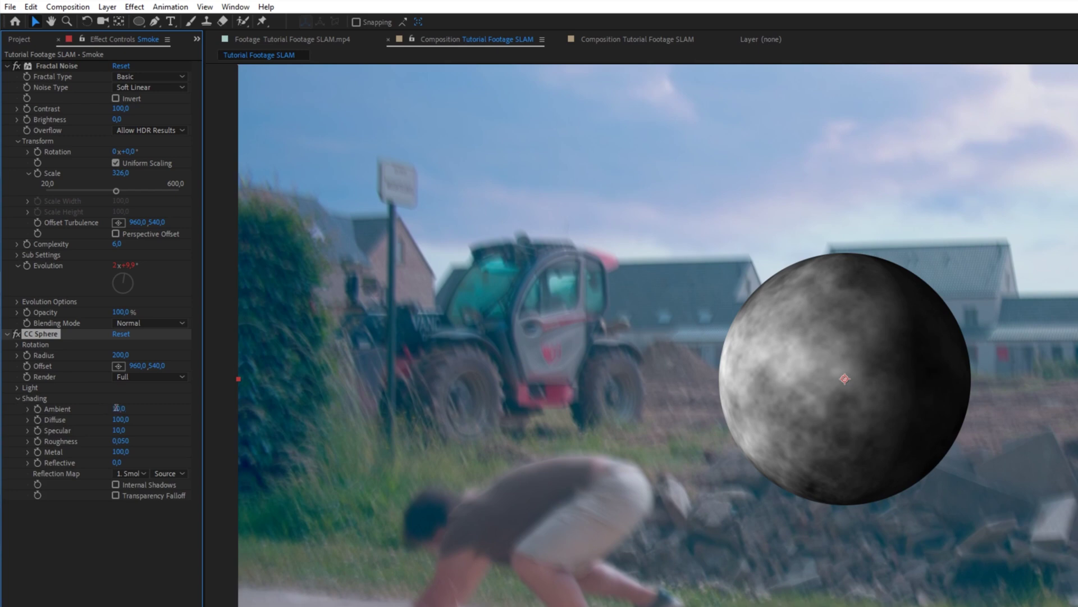
{"action": "left_click_drag", "start_coordinate": [122, 418], "coordinate": [132, 431]}
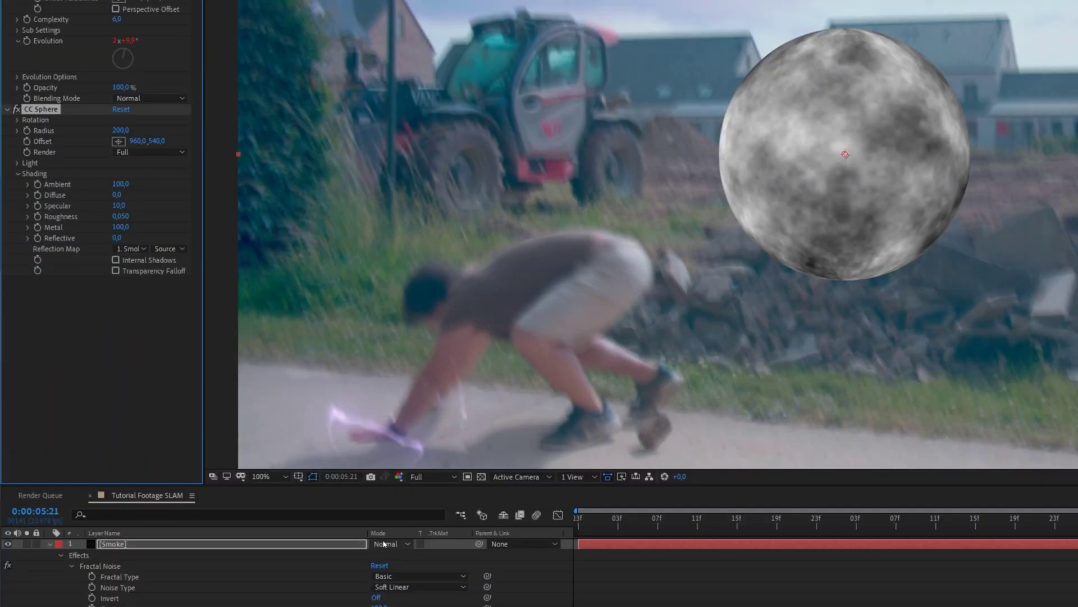
{"action": "left_click", "coordinate": [408, 544]}
Blend Smoke in Screen mode, set sphere Radius 170 and centre it on the man's hand
{"action": "left_click", "coordinate": [408, 147]}
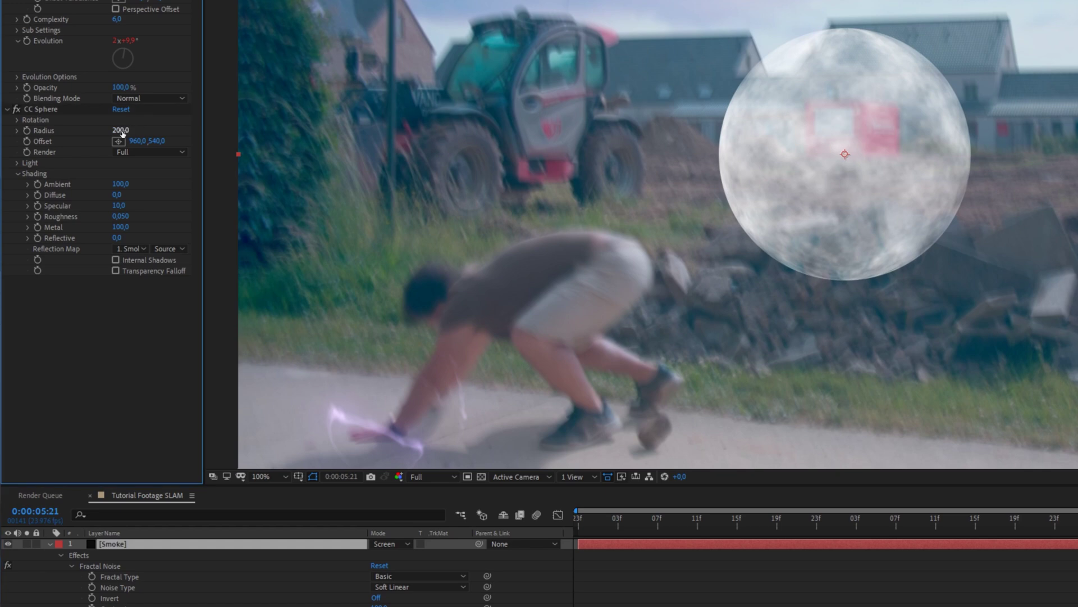
{"action": "left_click_drag", "start_coordinate": [121, 130], "coordinate": [103, 133]}
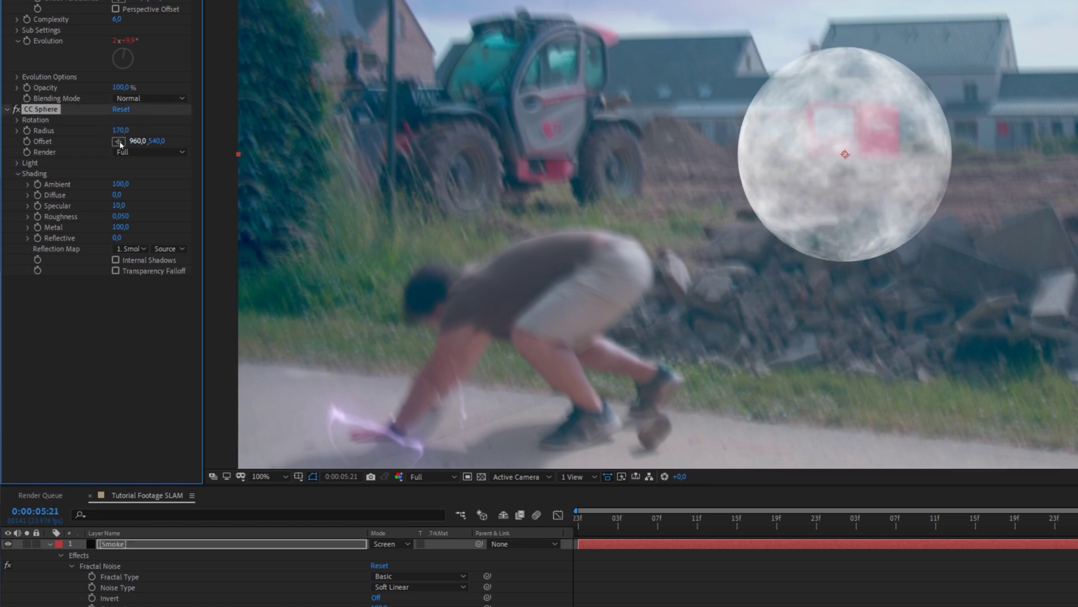
{"action": "left_click", "coordinate": [118, 142]}
{"action": "left_click", "coordinate": [402, 426]}
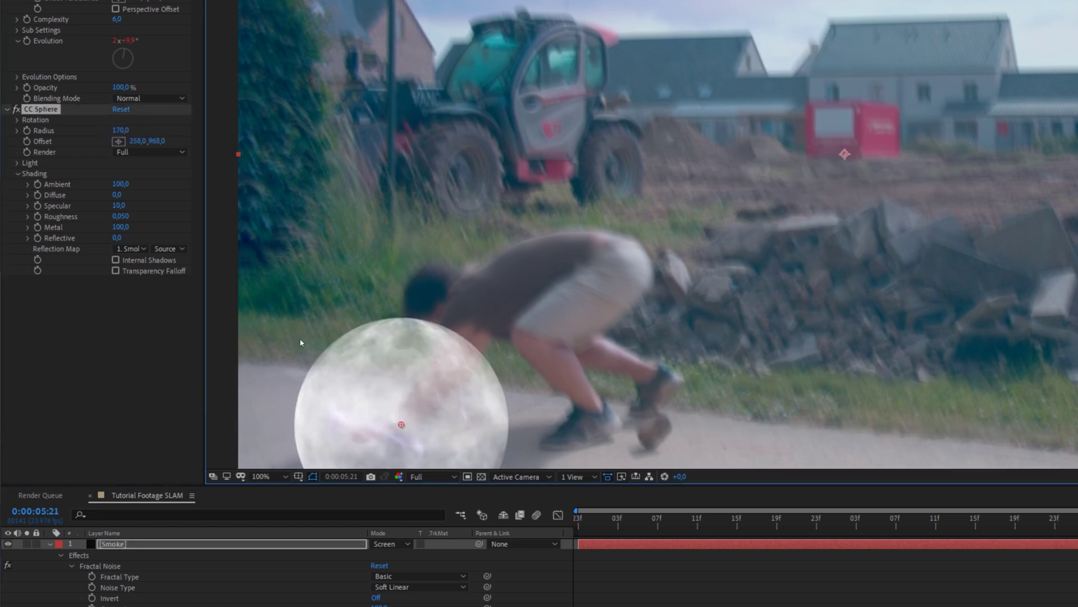
Keyframe the sphere Radius growing from 170 to about 1992, past the frame edges
{"action": "left_click", "coordinate": [26, 131]}
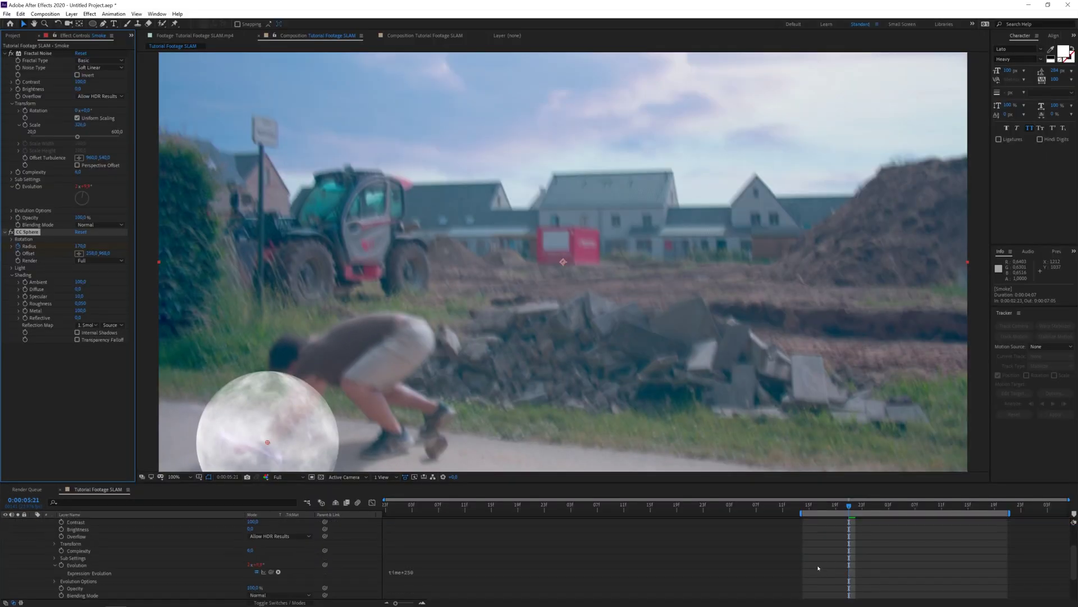
{"action": "scroll", "coordinate": [819, 568], "scroll_direction": "up", "scroll_amount": 5}
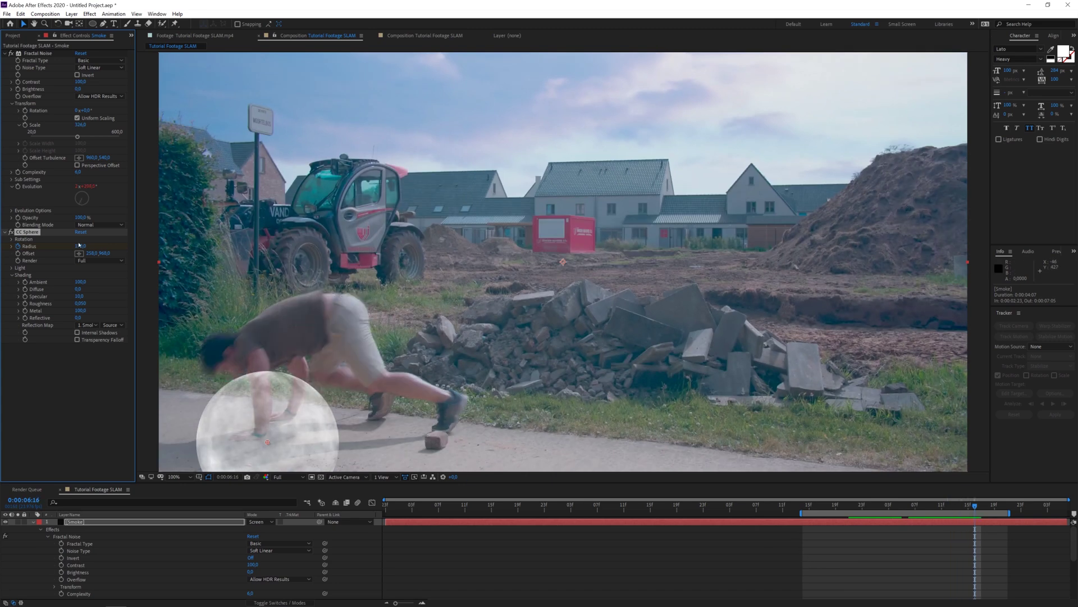
{"action": "left_click_drag", "start_coordinate": [79, 246], "coordinate": [612, 267]}
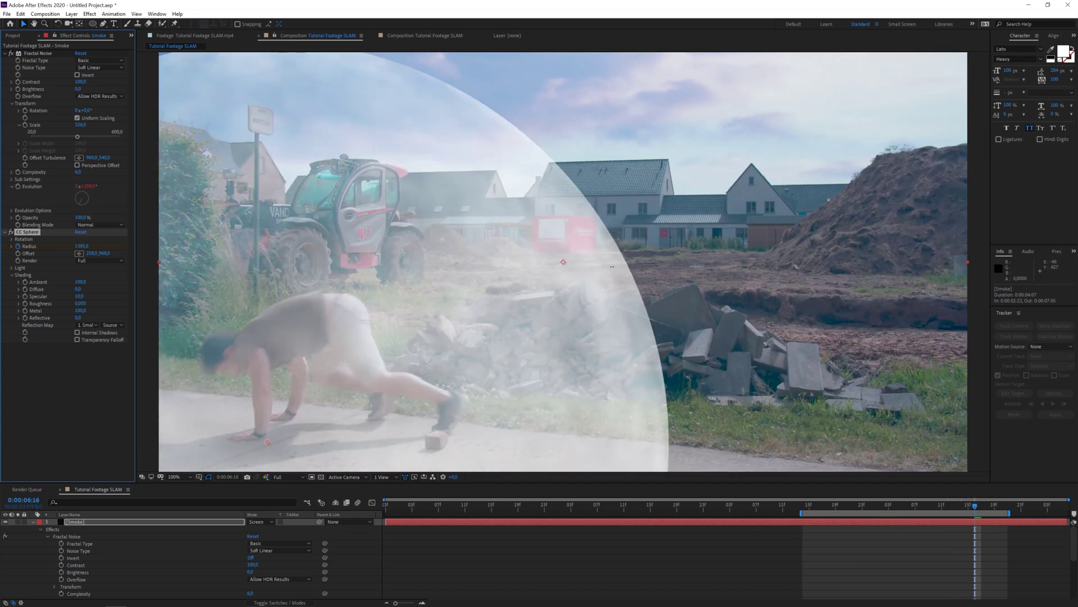
{"action": "left_click_drag", "start_coordinate": [744, 266], "coordinate": [869, 269]}
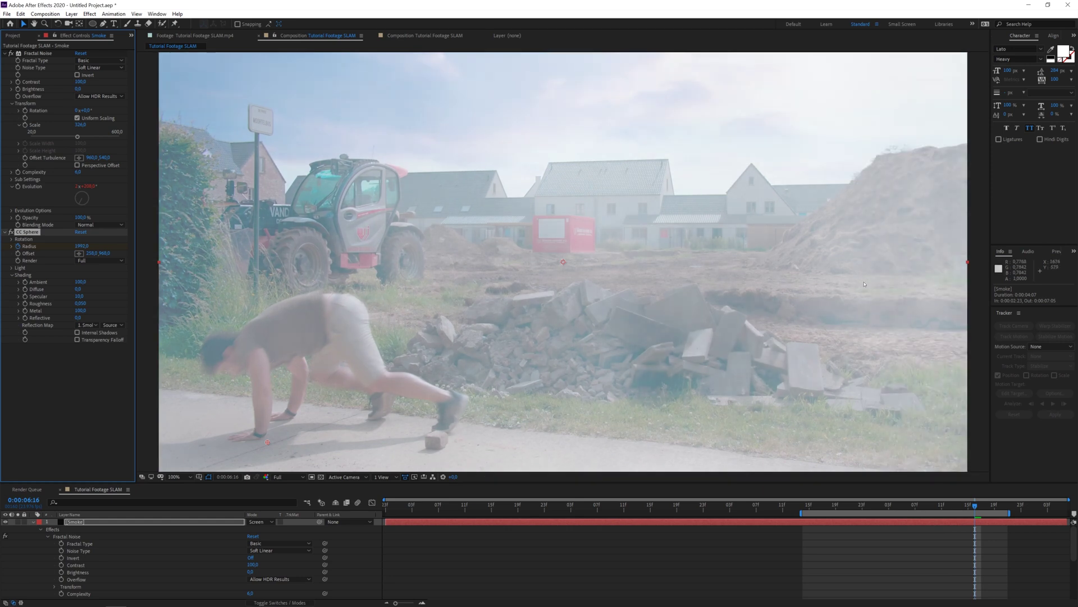
{"action": "left_click", "coordinate": [909, 506]}
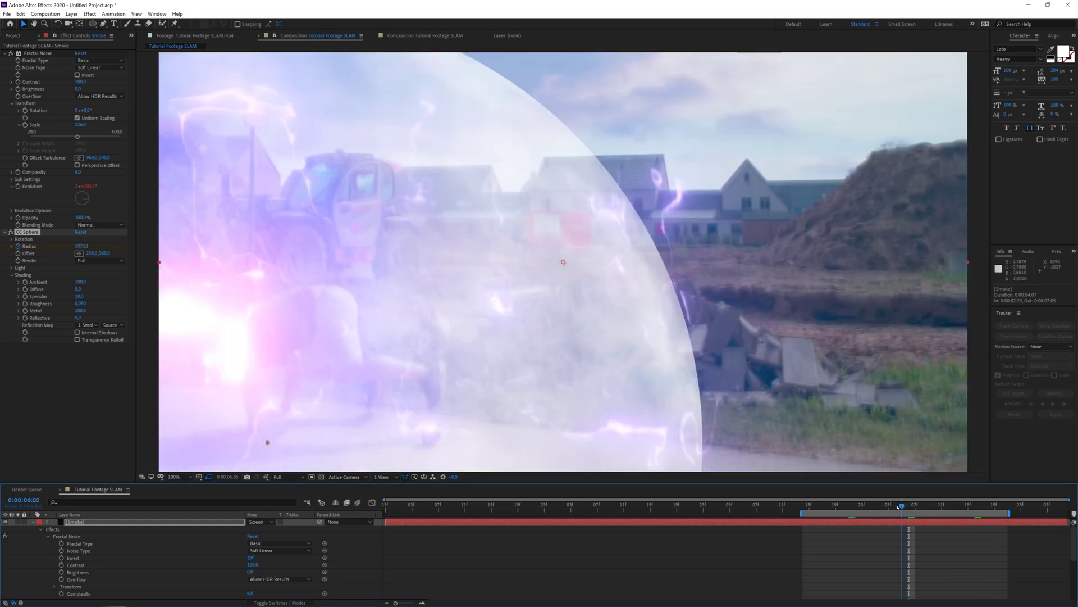
{"action": "left_click", "coordinate": [892, 520]}
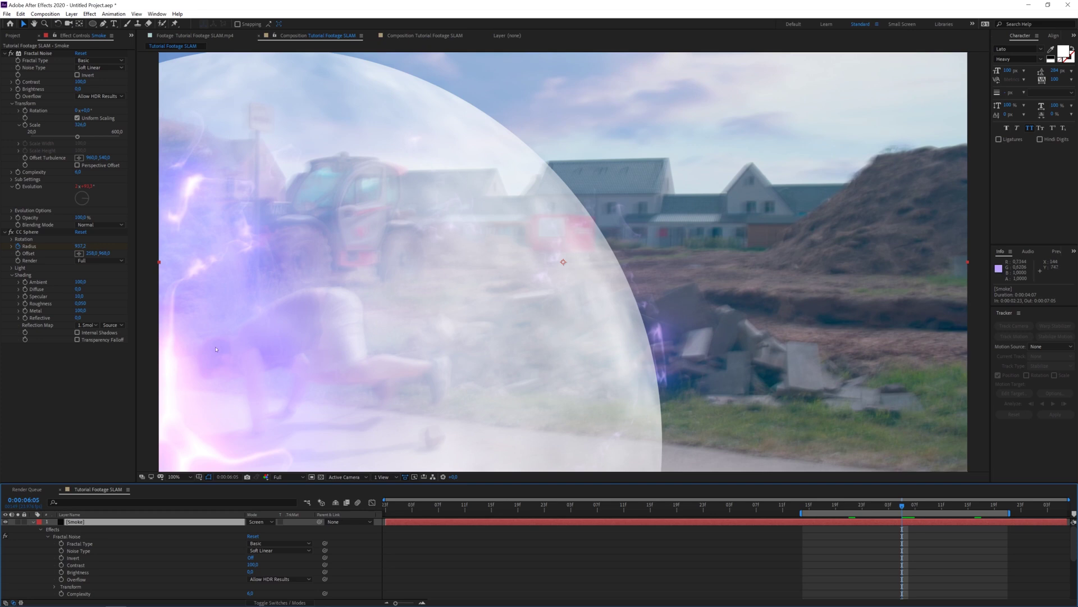
Raise the Smoke noise contrast to 282 and lower its brightness
{"action": "type", "text": "282"}
{"action": "key", "text": "Return"}
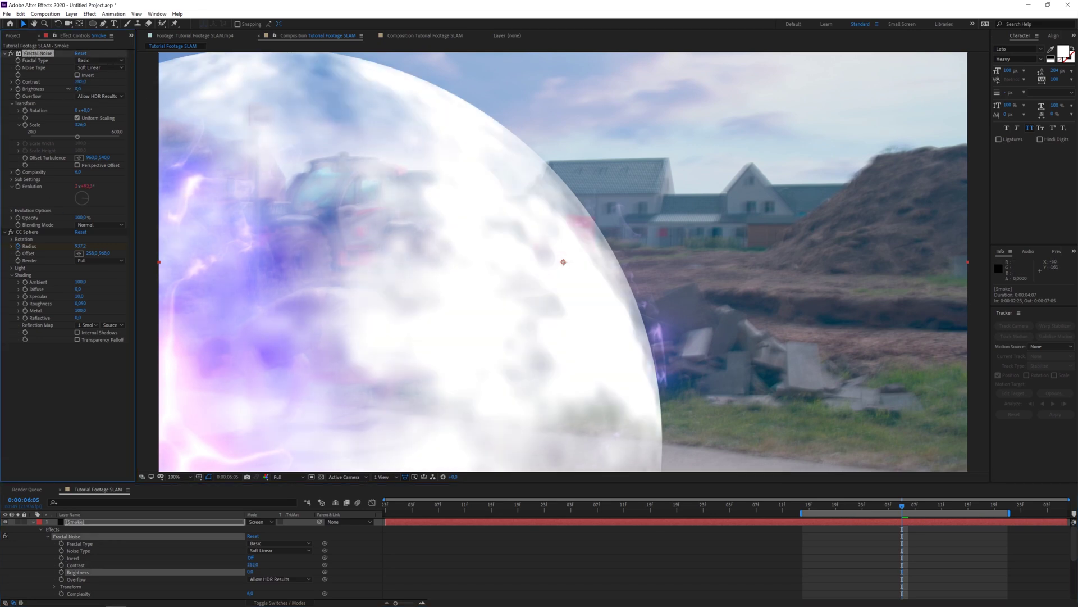
{"action": "left_click_drag", "start_coordinate": [77, 89], "coordinate": [64, 89]}
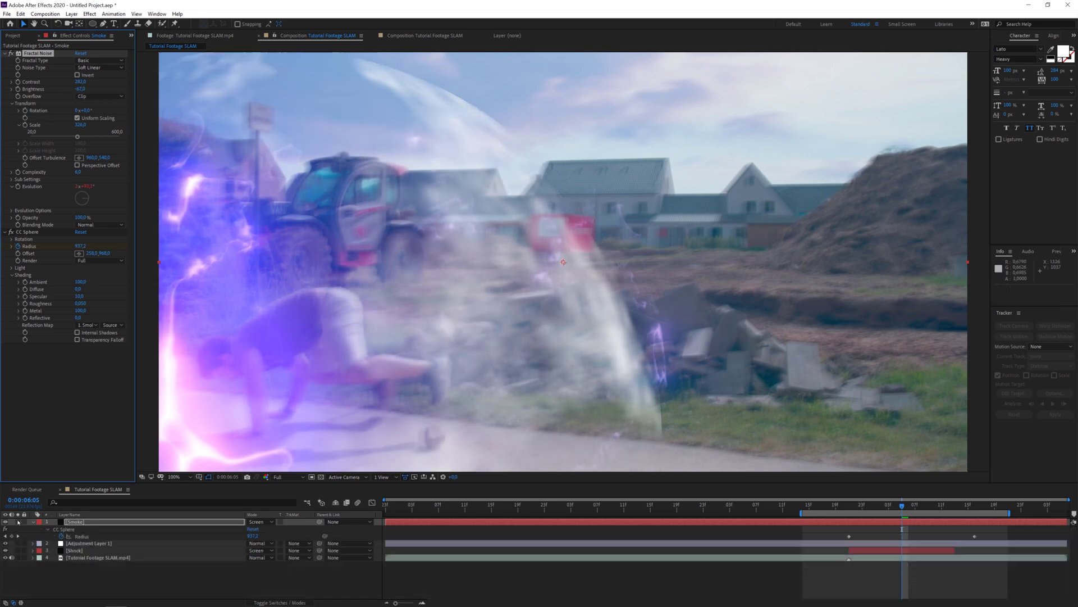
Solo the Smoke layer and preview the sphere animation on its own
{"action": "left_click", "coordinate": [18, 522]}
{"action": "key", "text": "space"}
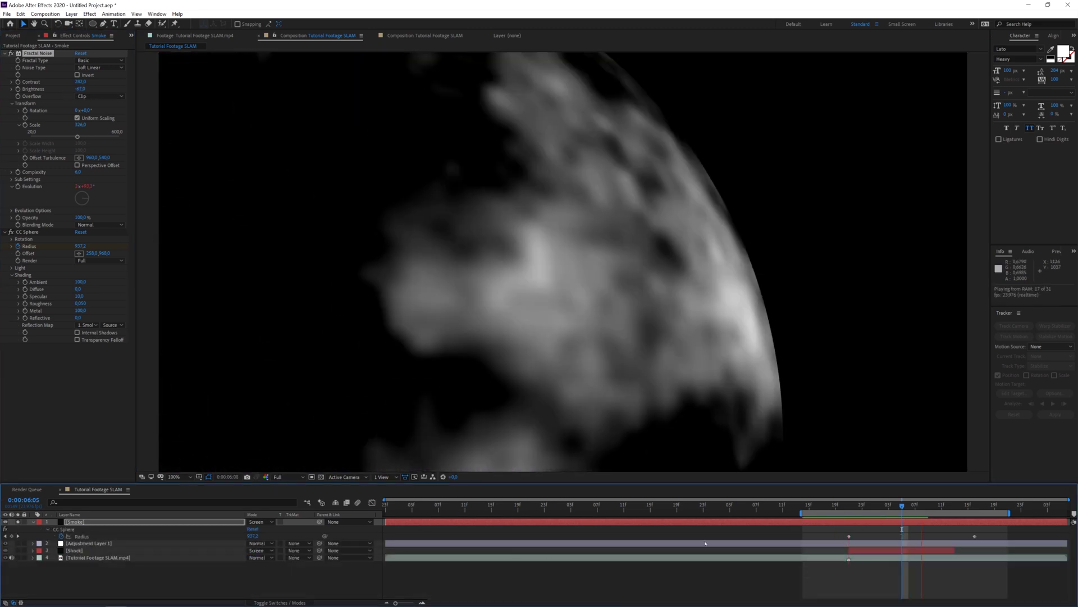
{"action": "key", "text": "space"}
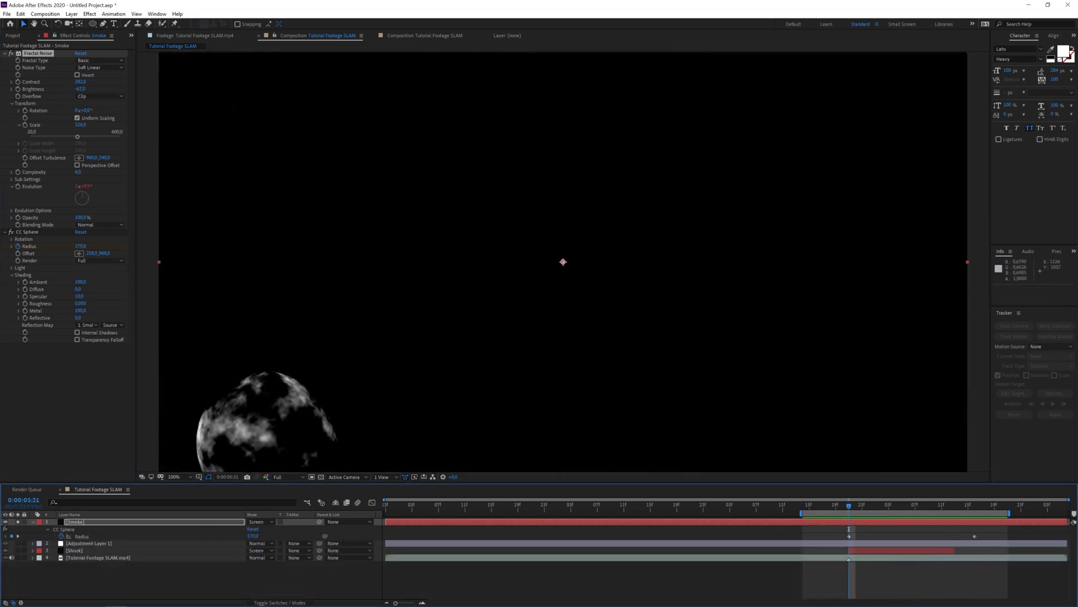
{"action": "left_click", "coordinate": [857, 523]}
Keyframe Smoke Opacity fading in from 0% to 100% as the sphere grows
{"action": "key", "text": "t"}
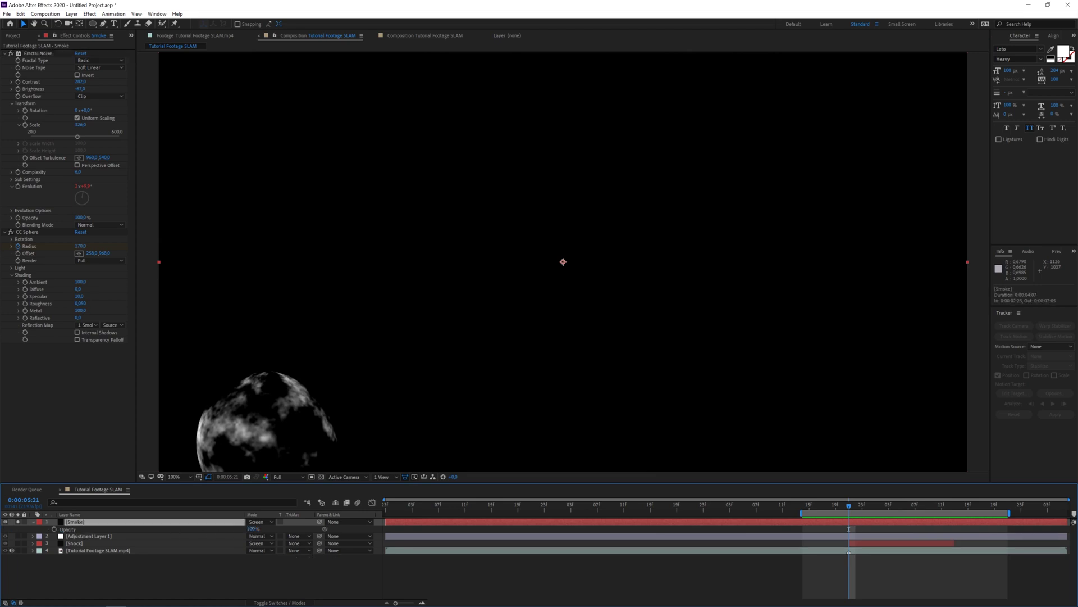
{"action": "left_click", "coordinate": [252, 529]}
{"action": "type", "text": "0"}
{"action": "key", "text": "Return"}
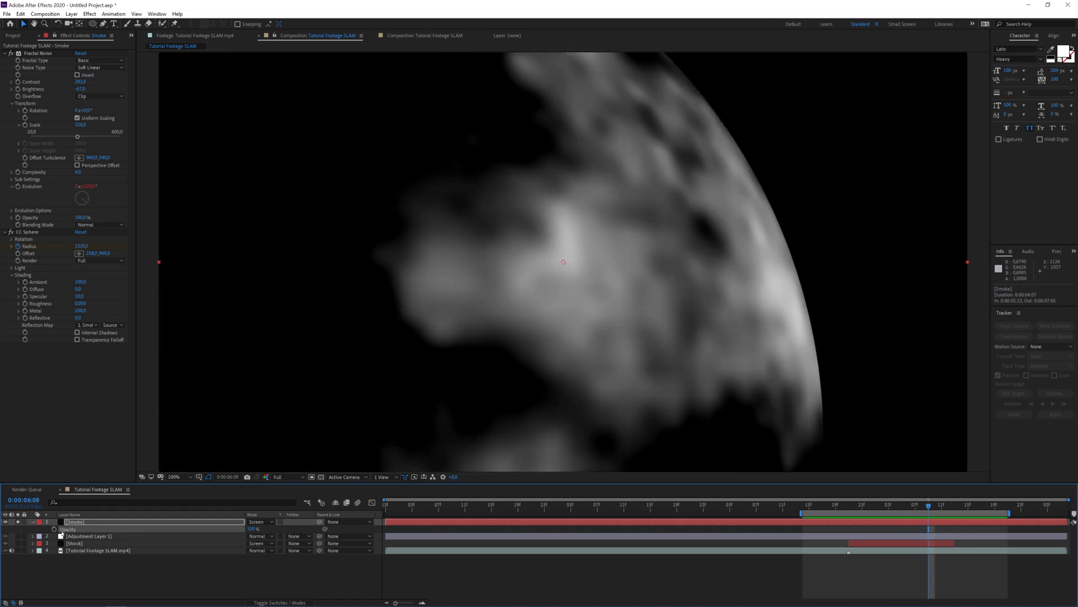
{"action": "key", "text": "Page_Up"}
{"action": "key", "text": "Page_Up"}
{"action": "key", "text": "Page_Up"}
{"action": "key", "text": "Page_Up"}
{"action": "key", "text": "Page_Up"}
{"action": "key", "text": "Page_Up"}
{"action": "key", "text": "Page_Up"}
{"action": "key", "text": "Page_Up"}
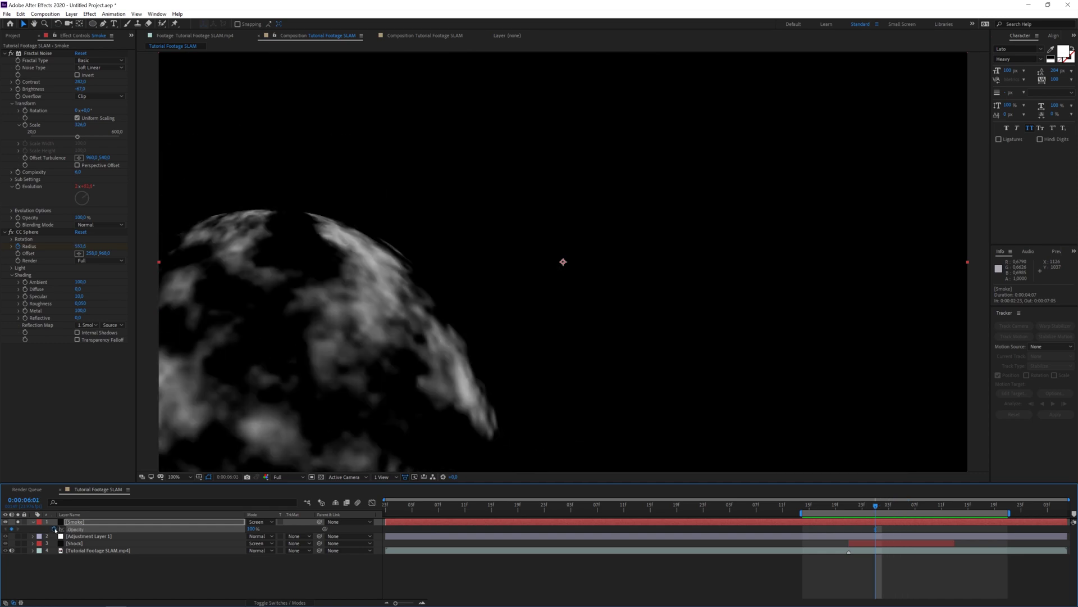
{"action": "key", "text": "Page_Up"}
{"action": "key", "text": "Page_Up"}
{"action": "key", "text": "Page_Up"}
{"action": "key", "text": "Page_Up"}
{"action": "key", "text": "Page_Up"}
{"action": "key", "text": "Return"}
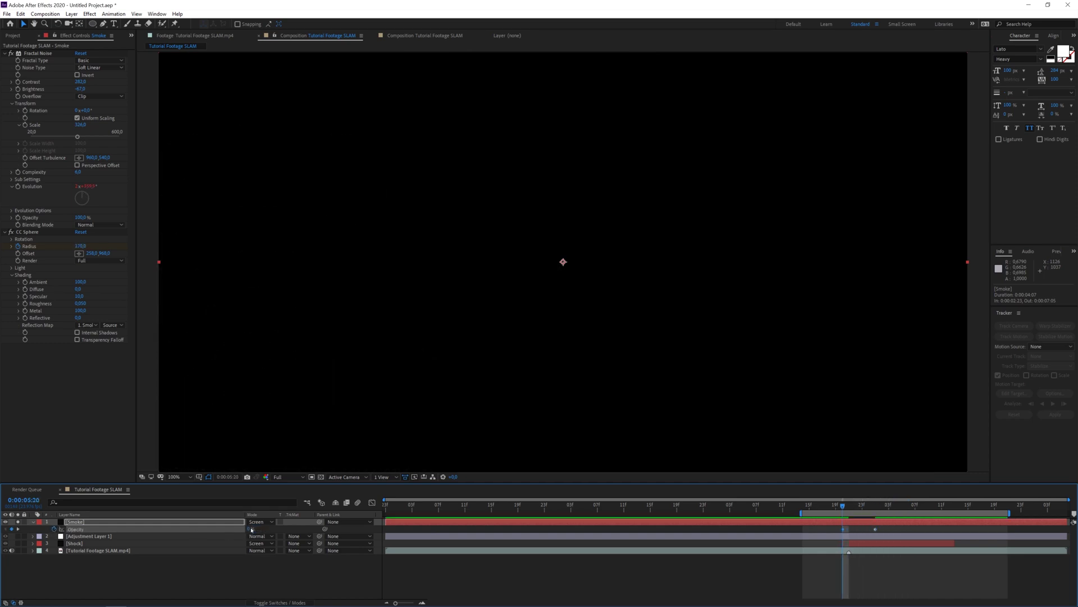
{"action": "key", "text": "Page_Down"}
{"action": "key", "text": "Page_Down"}
{"action": "key", "text": "Page_Down"}
{"action": "key", "text": "Page_Down"}
{"action": "key", "text": "Page_Down"}
{"action": "key", "text": "Page_Down"}
{"action": "key", "text": "Page_Down"}
{"action": "key", "text": "Page_Down"}
{"action": "key", "text": "Page_Down"}
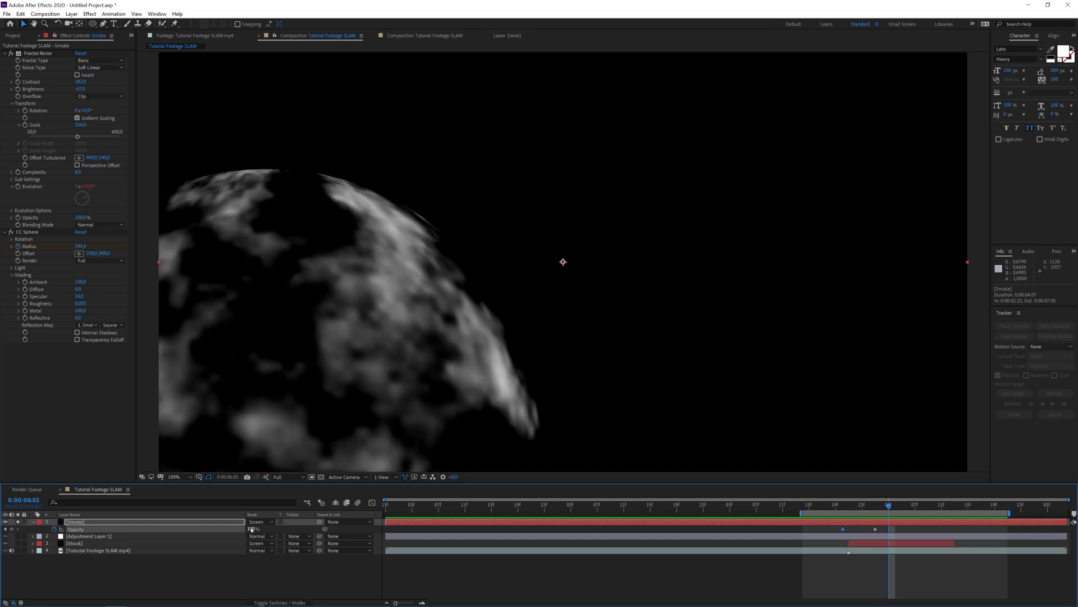
{"action": "key", "text": "Page_Down"}
{"action": "key", "text": "Page_Down"}
{"action": "key", "text": "Page_Down"}
{"action": "key", "text": "Page_Down"}
{"action": "left_click", "coordinate": [11, 530]}
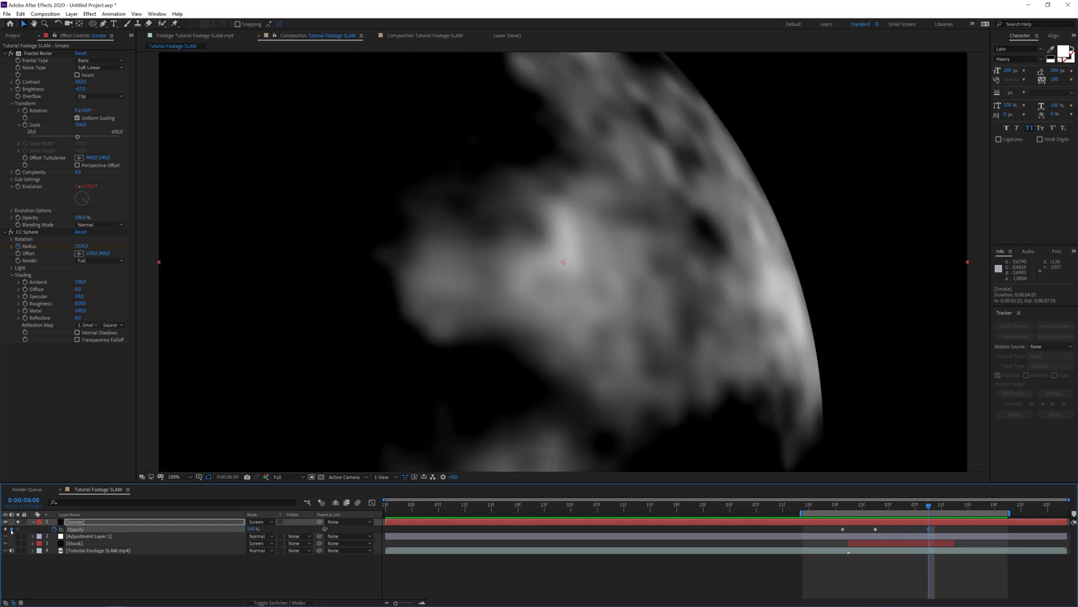
Fade Smoke Opacity back to 0% at the expansion's end, preview, and add an Evolution expression
{"action": "key", "text": "Page_Down"}
{"action": "key", "text": "Page_Down"}
{"action": "key", "text": "Page_Down"}
{"action": "key", "text": "Page_Down"}
{"action": "key", "text": "Page_Down"}
{"action": "key", "text": "Page_Down"}
{"action": "key", "text": "Page_Down"}
{"action": "left_click", "coordinate": [252, 529]}
{"action": "type", "text": "0"}
{"action": "key", "text": "Return"}
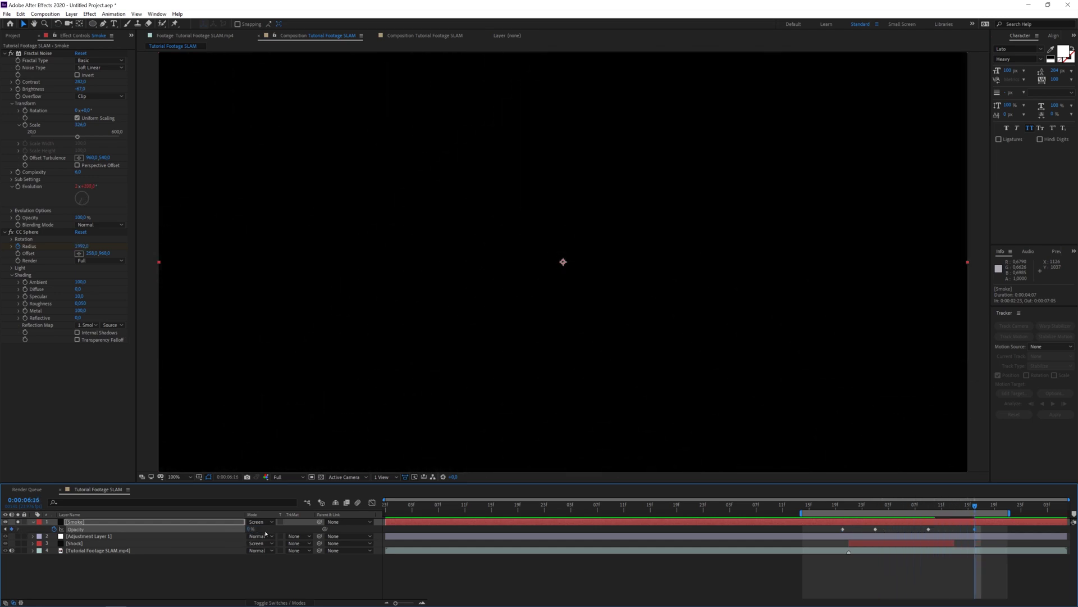
{"action": "key", "text": "Page_Up"}
{"action": "key", "text": "Page_Up"}
{"action": "key", "text": "Page_Up"}
{"action": "key", "text": "Page_Up"}
{"action": "key", "text": "Page_Up"}
{"action": "key", "text": "Page_Up"}
{"action": "key", "text": "Page_Up"}
{"action": "key", "text": "Page_Up"}
{"action": "key", "text": "Page_Up"}
{"action": "key", "text": "Page_Up"}
{"action": "key", "text": "Page_Up"}
{"action": "key", "text": "Page_Up"}
{"action": "key", "text": "Page_Up"}
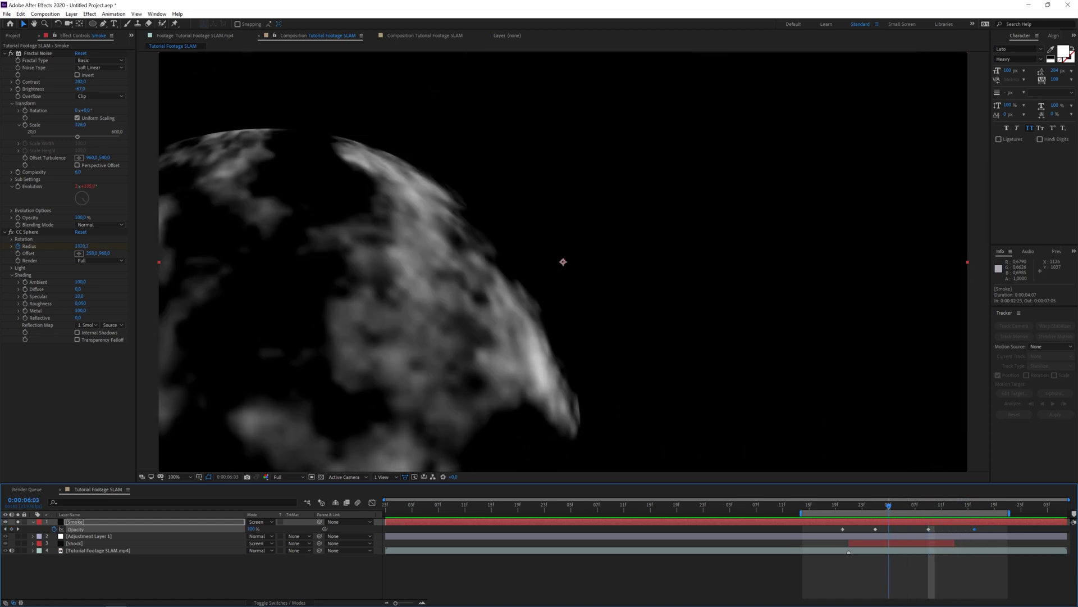
{"action": "key", "text": "space"}
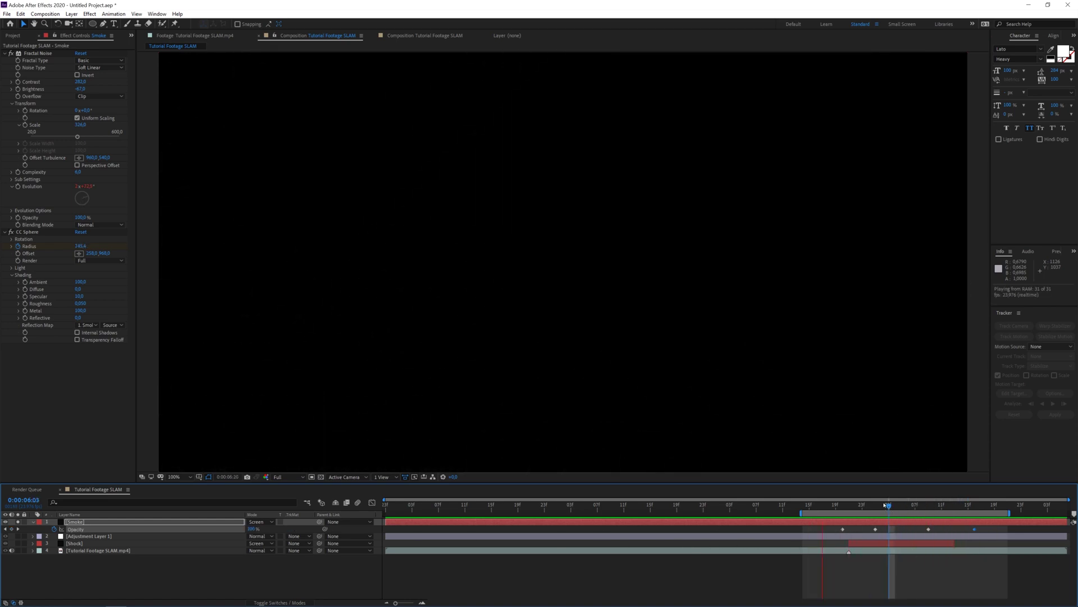
{"action": "key", "text": "space"}
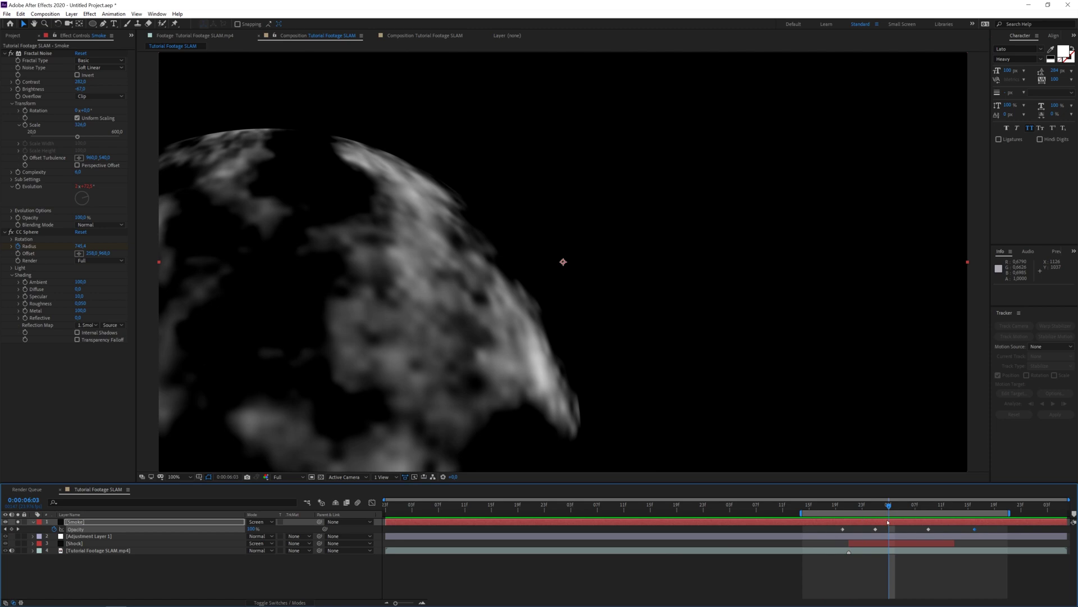
{"action": "key", "text": "alt+shift+equal"}
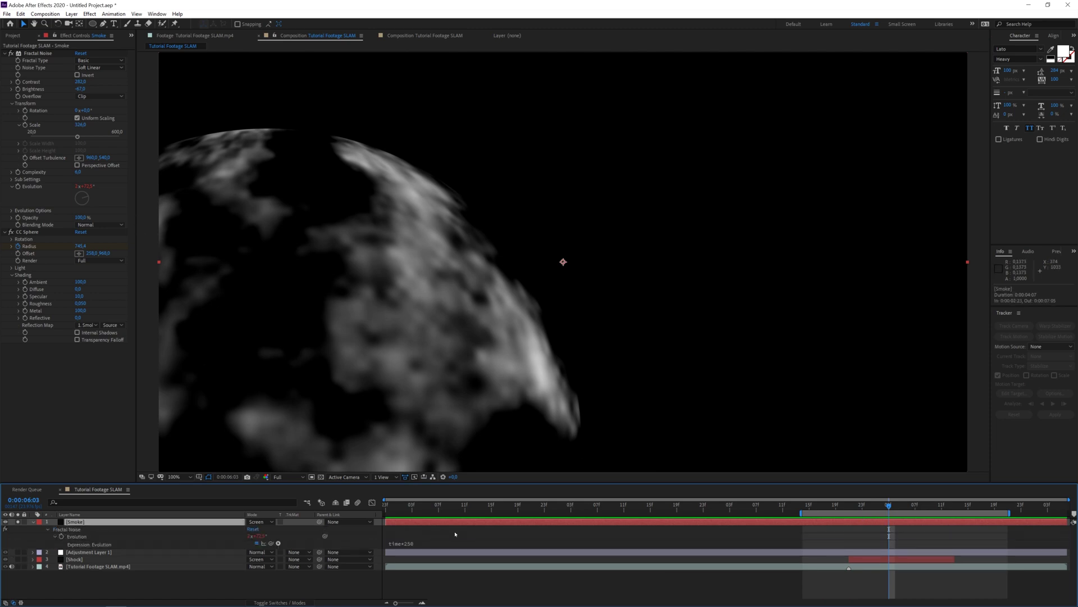
Commit the time*250 Evolution expression and reselect the Smoke layer at a later frame
{"action": "type", "text": "time*250"}
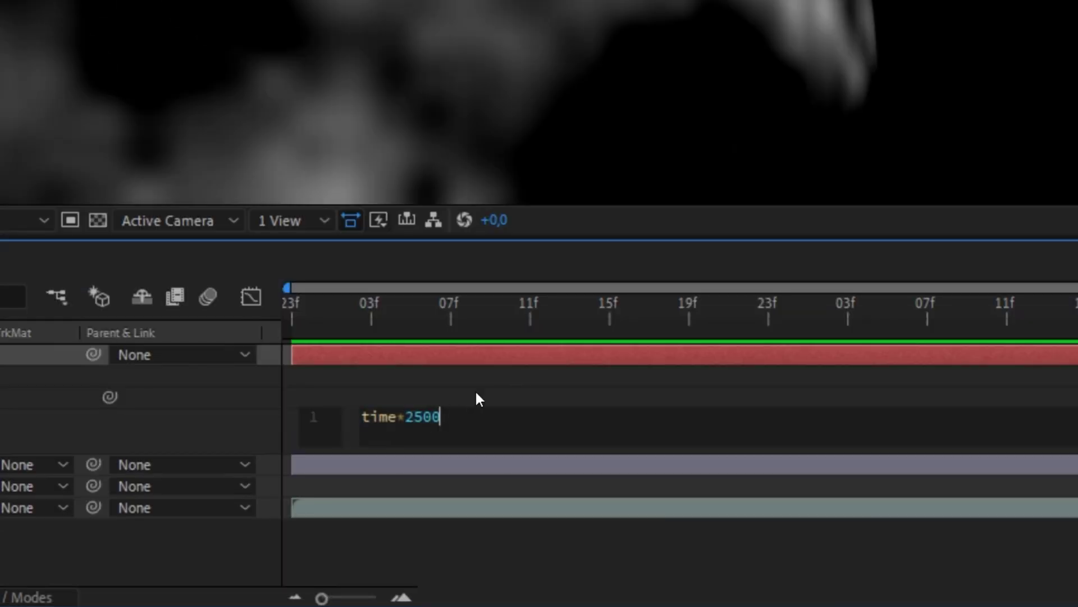
{"action": "left_click", "coordinate": [475, 389]}
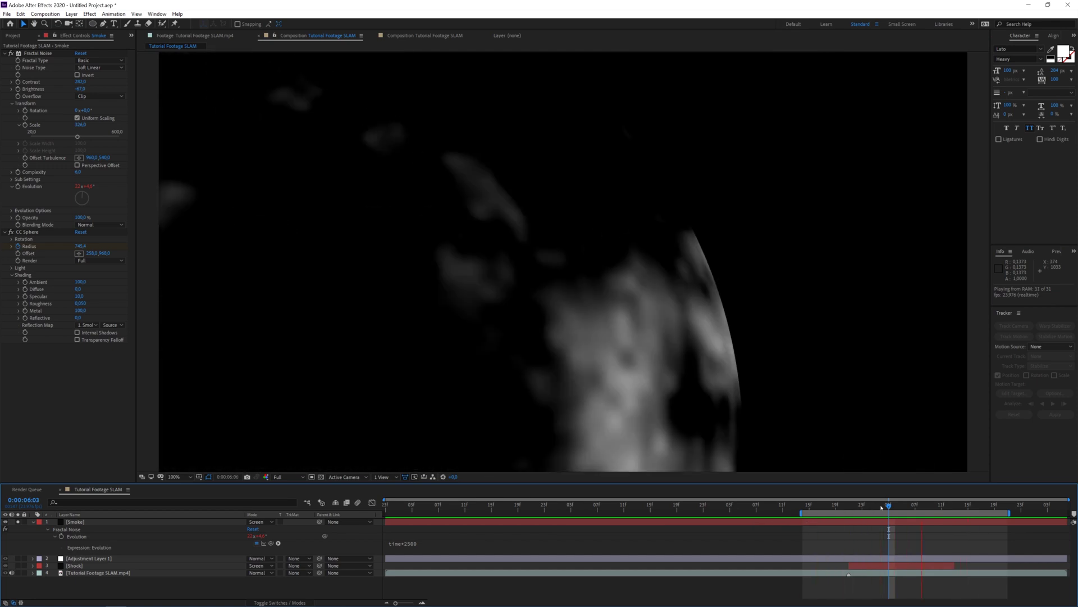
{"action": "left_click", "coordinate": [915, 504]}
{"action": "left_click", "coordinate": [37, 521]}
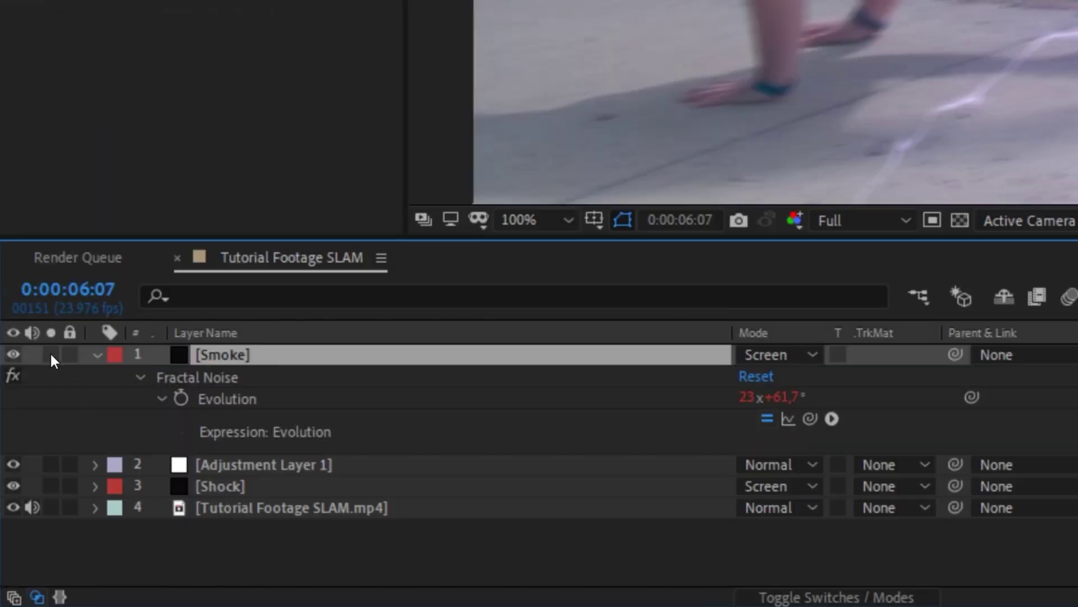
Add a Tint to the smoke with Map White To a pale dusty brown (B09D94)
{"action": "key", "text": "ctrl+space"}
{"action": "type", "text": "tint"}
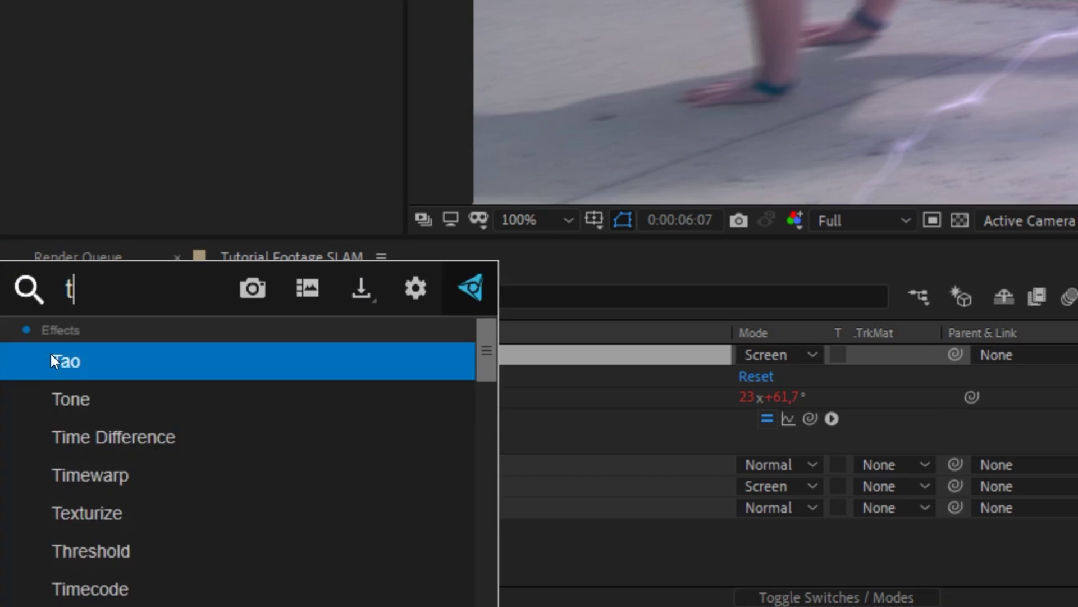
{"action": "left_click", "coordinate": [51, 355]}
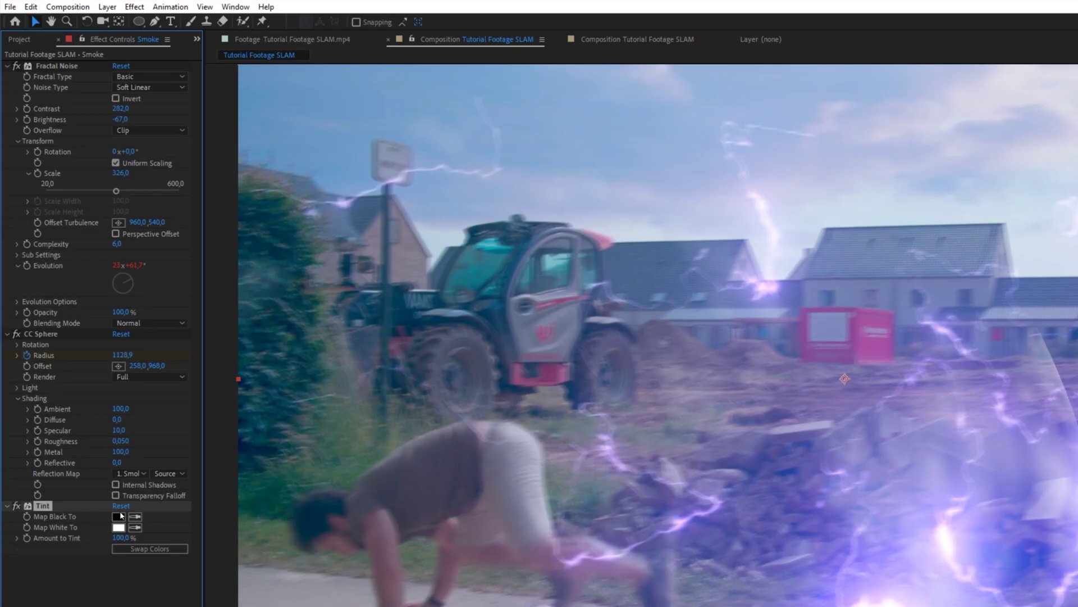
{"action": "left_click", "coordinate": [118, 529]}
{"action": "left_click", "coordinate": [719, 501]}
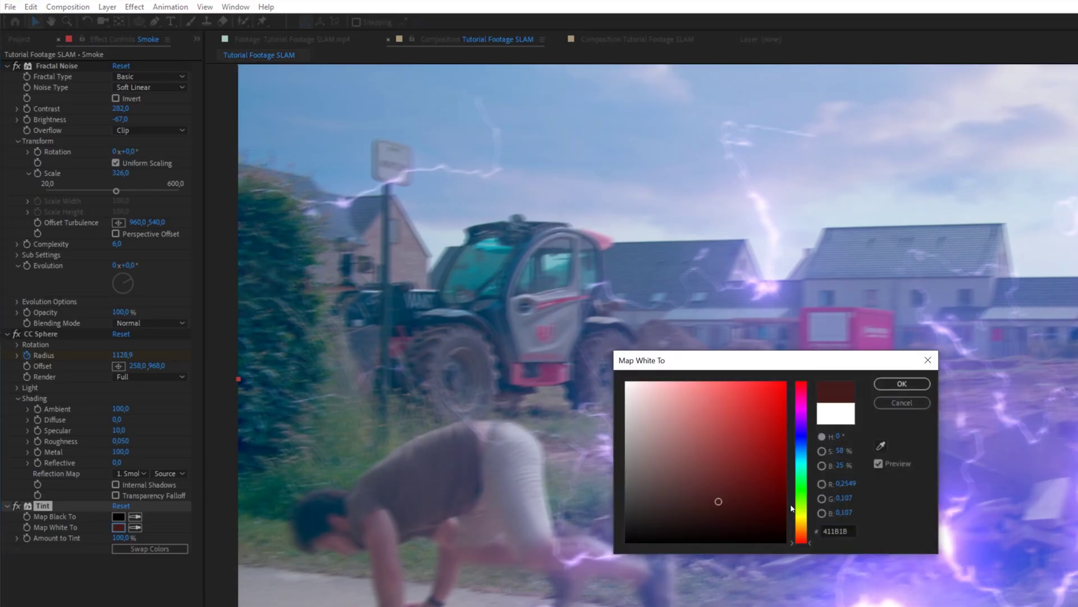
{"action": "left_click", "coordinate": [807, 524]}
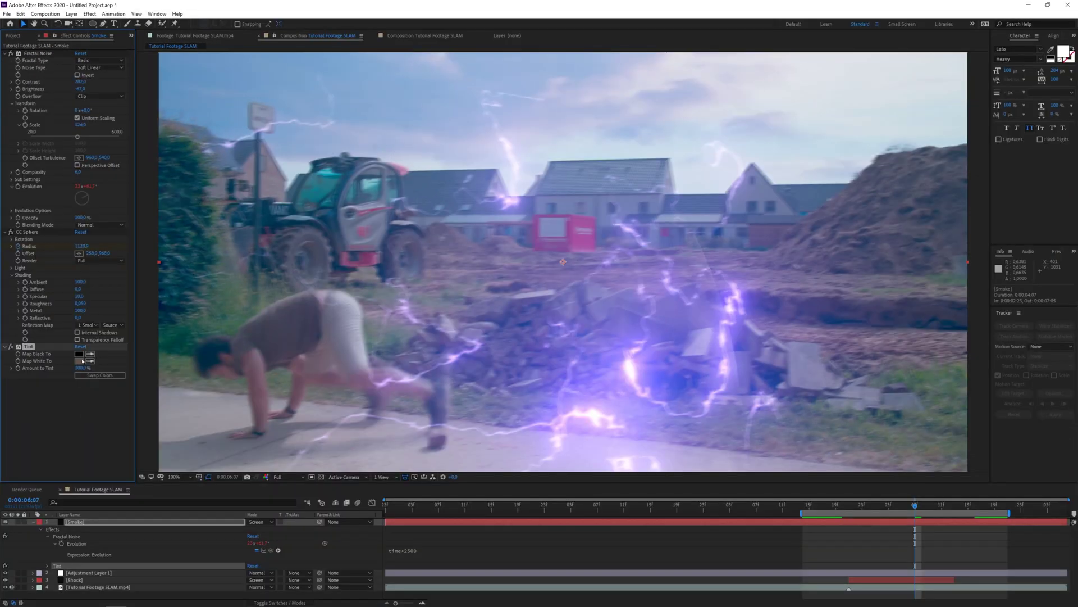
{"action": "left_click", "coordinate": [80, 361]}
{"action": "left_click", "coordinate": [434, 298]}
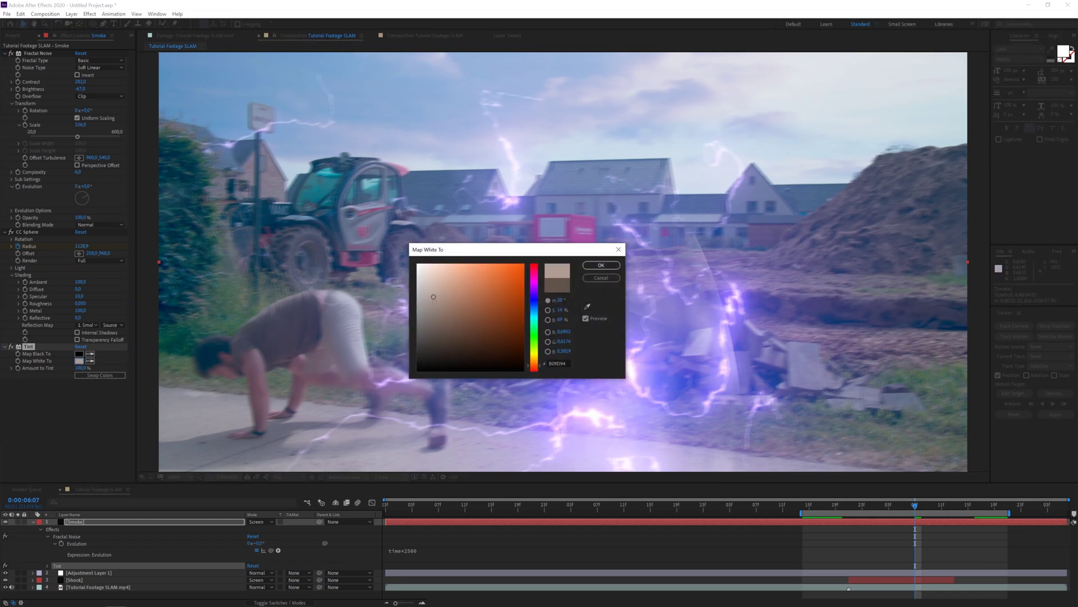
{"action": "key", "text": "Return"}
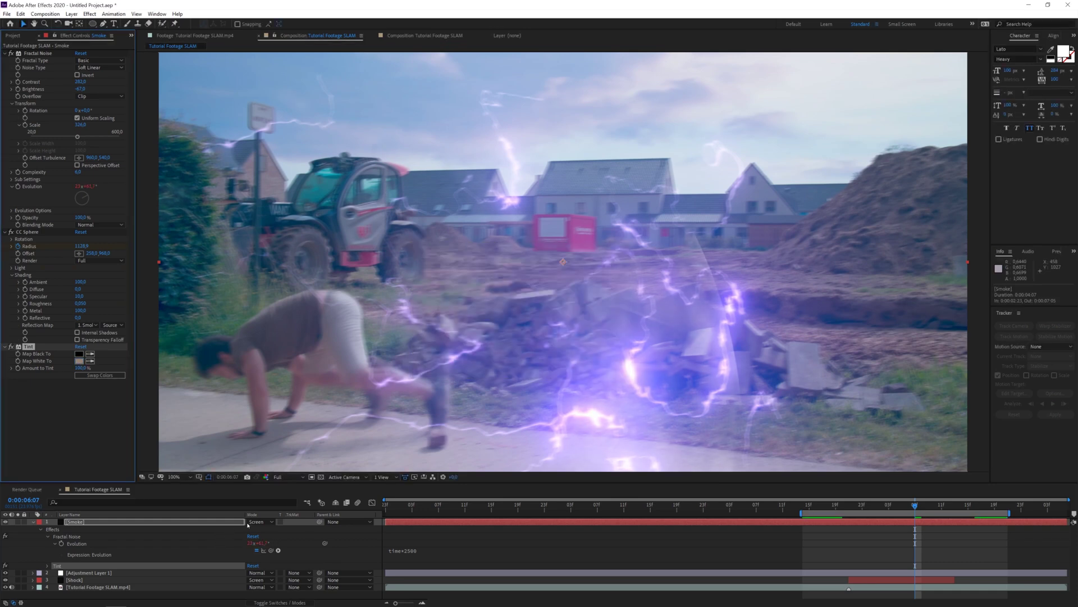
Check the smoke solo, then raise Fractal Noise Brightness to -24
{"action": "left_click", "coordinate": [18, 522]}
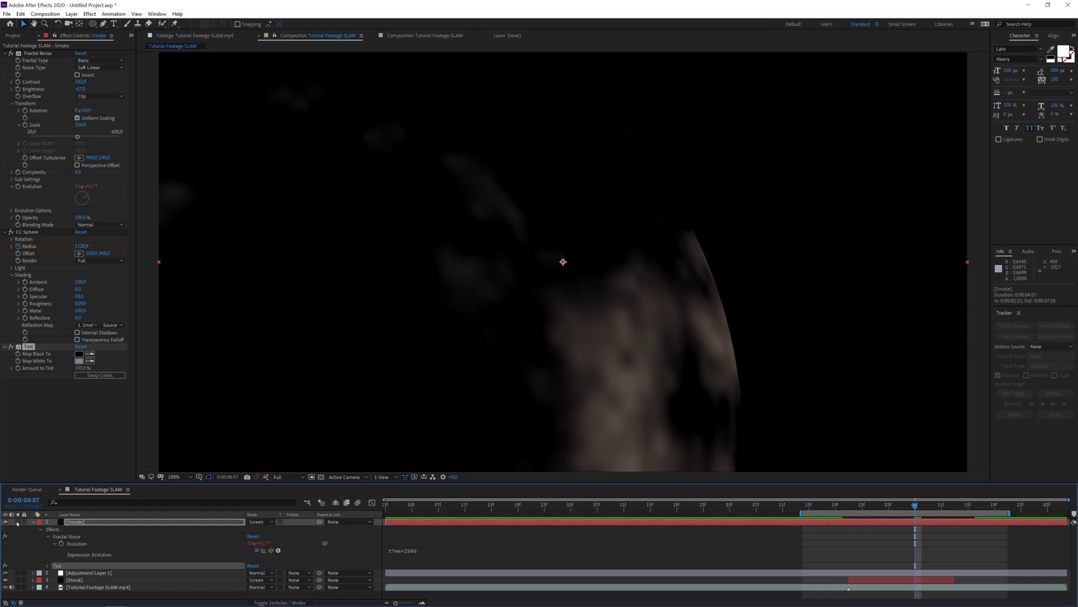
{"action": "left_click", "coordinate": [18, 522]}
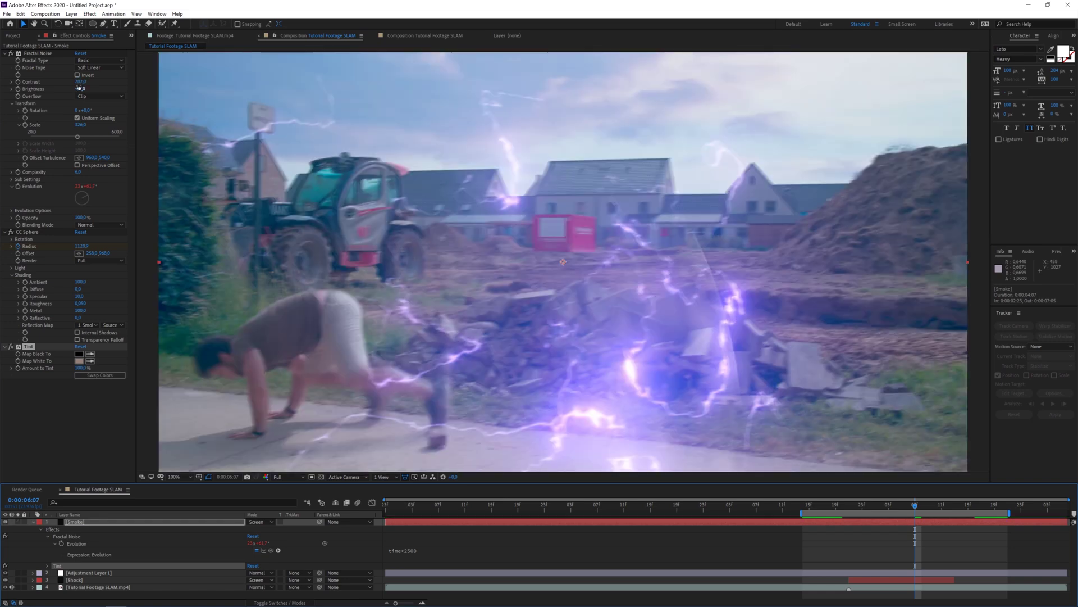
{"action": "left_click_drag", "start_coordinate": [79, 87], "coordinate": [92, 88]}
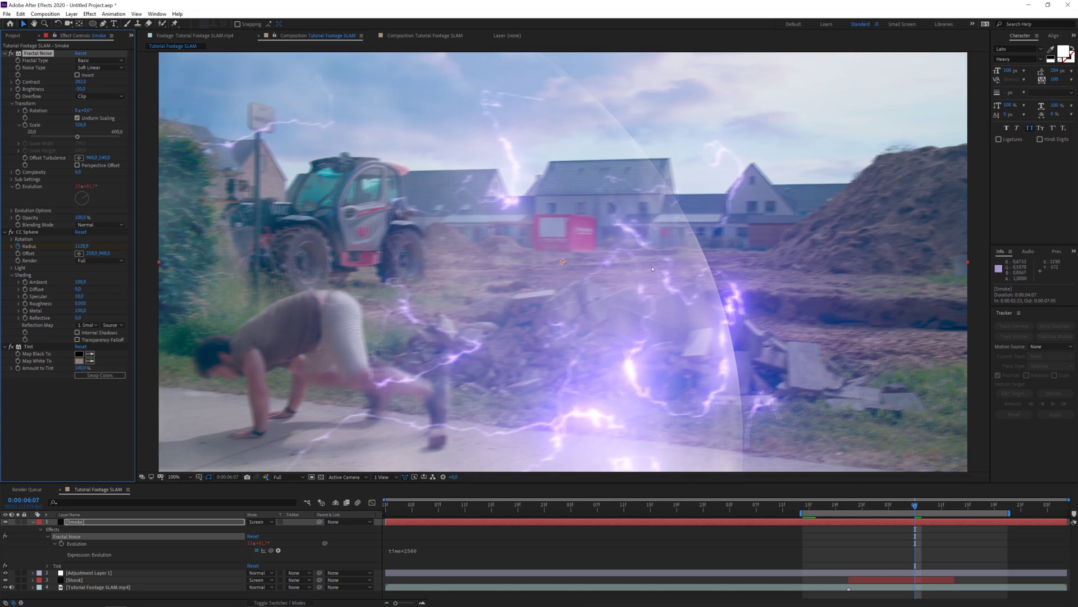
Open the effect search to find Fast Box Blur for the smoke
{"action": "key", "text": "ctrl+space"}
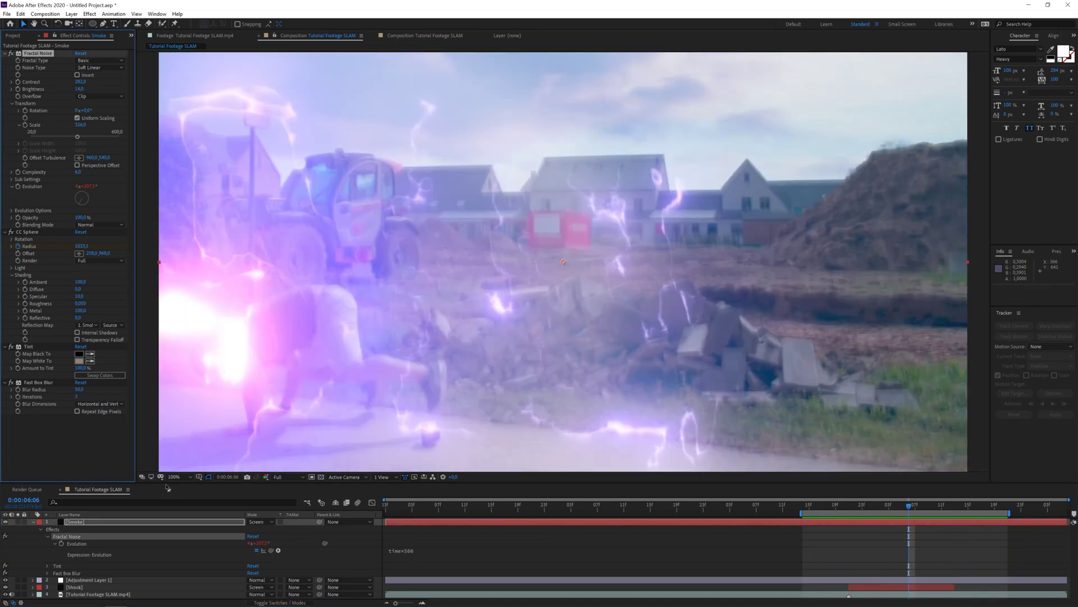
Set the viewer magnification to Fit up to 100%
{"action": "left_click", "coordinate": [175, 477]}
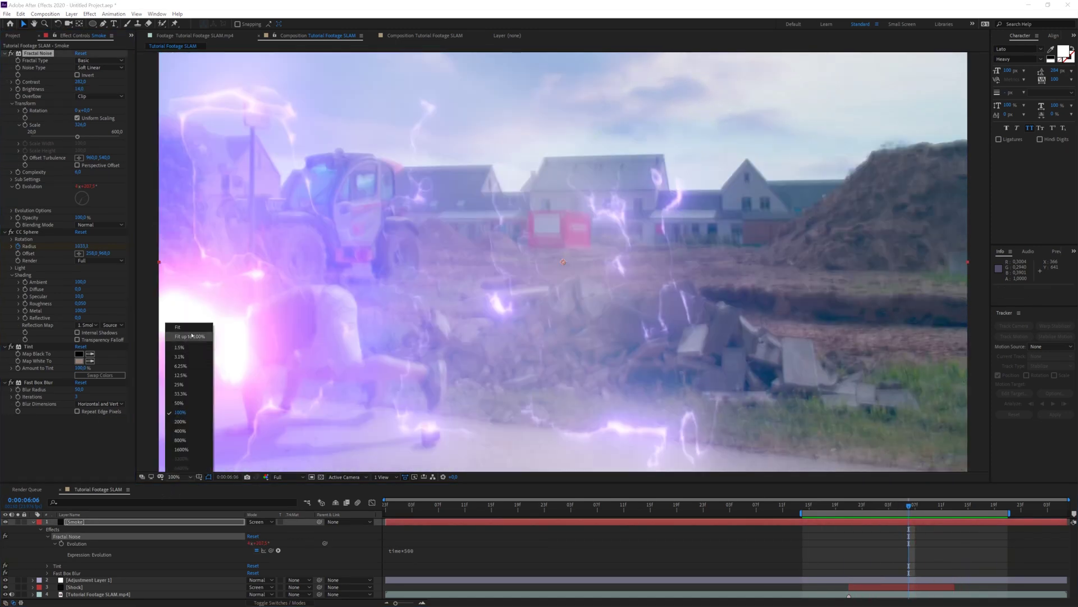
{"action": "left_click", "coordinate": [191, 336]}
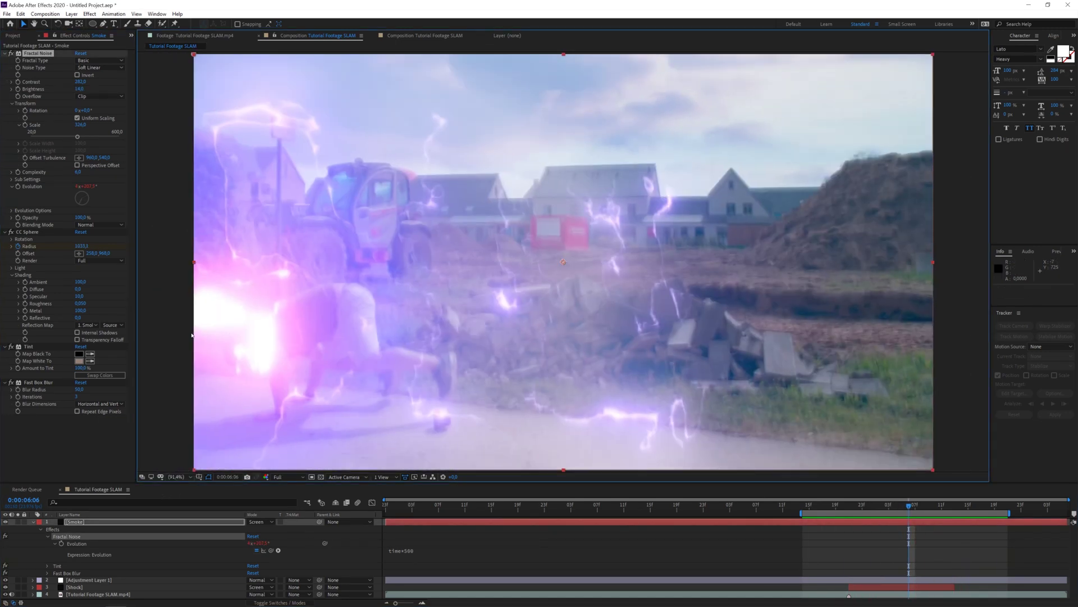